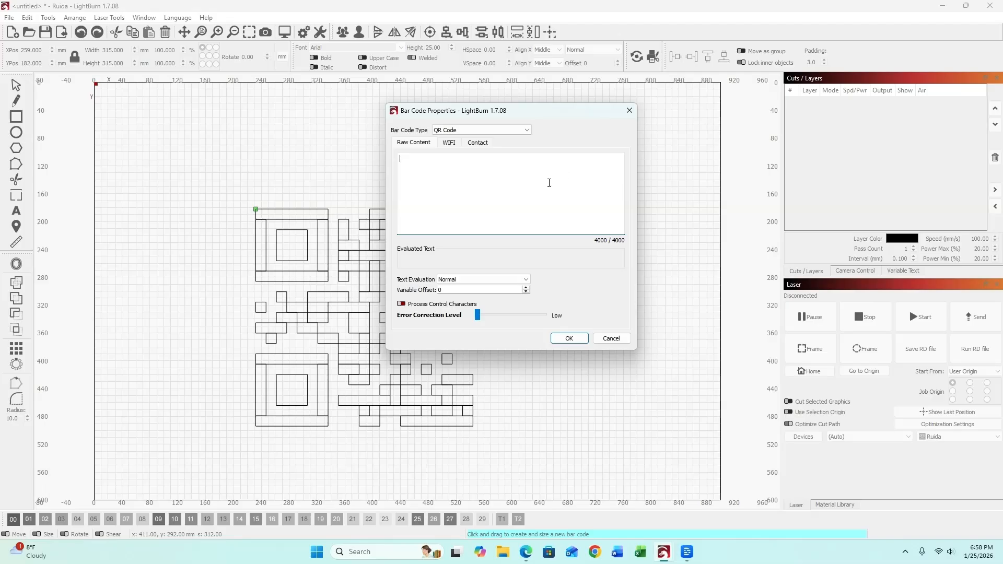
Enter the Wi-Fi SSID Laser Lab and the network password in the QR code's WIFI tab.
{"action": "left_click", "coordinate": [449, 144]}
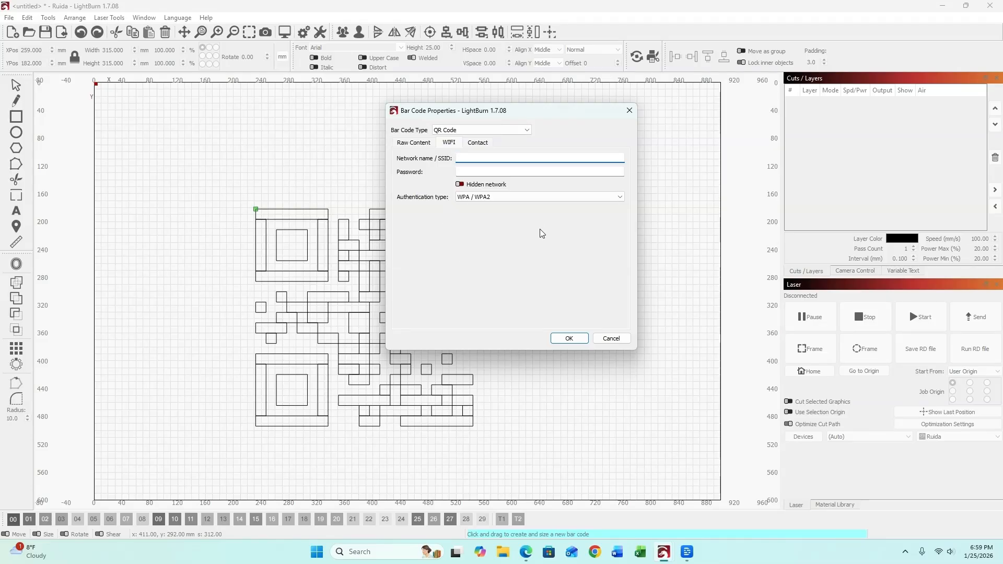
{"action": "key", "text": "Tab"}
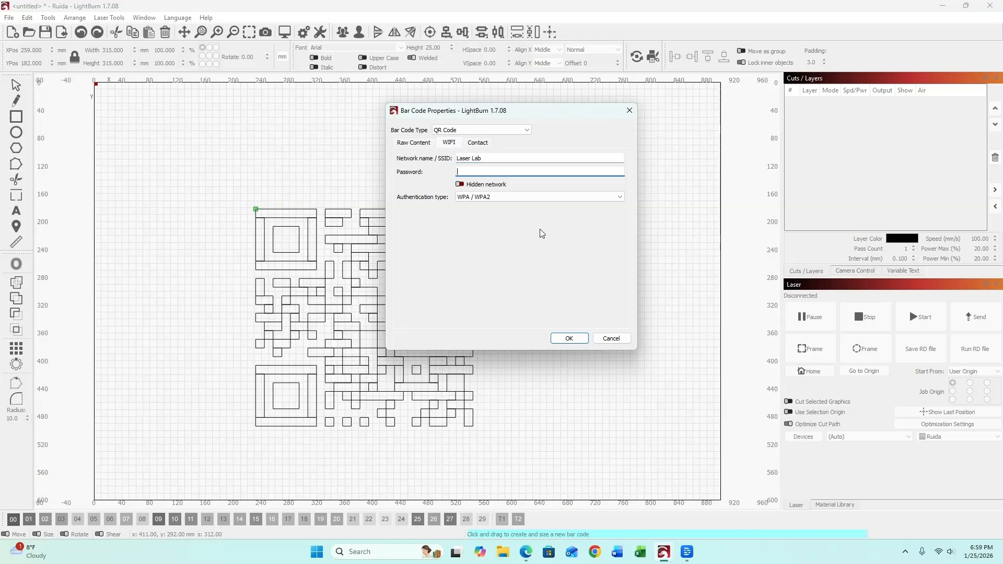
{"action": "left_click_drag", "start_coordinate": [540, 115], "coordinate": [678, 90]}
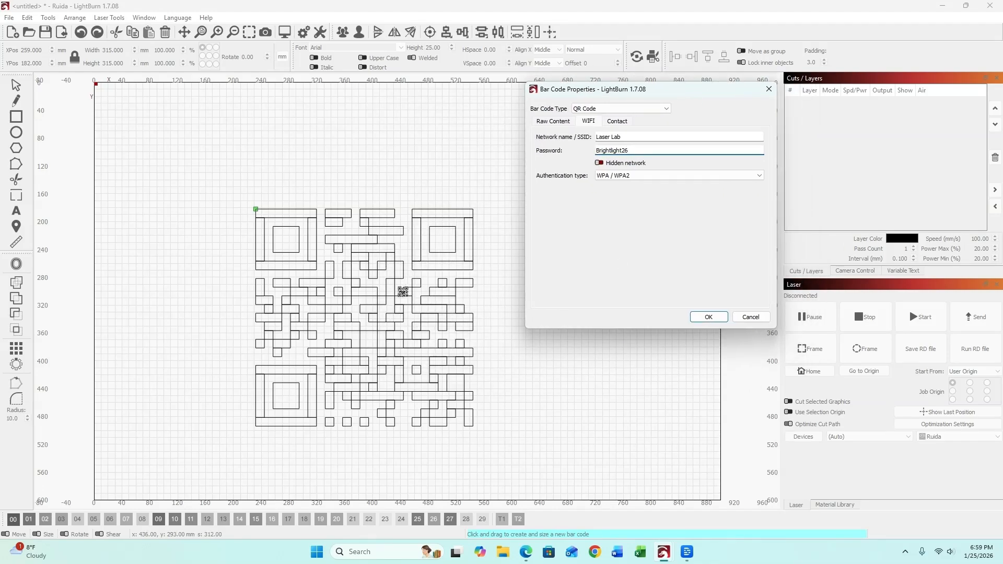
{"action": "left_click", "coordinate": [709, 318]}
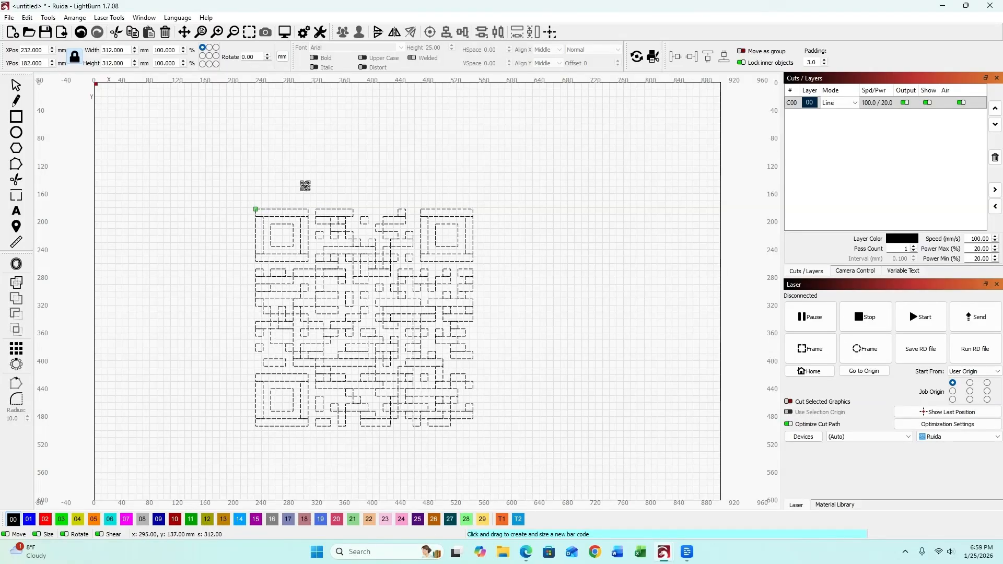
{"action": "left_click", "coordinate": [48, 18]}
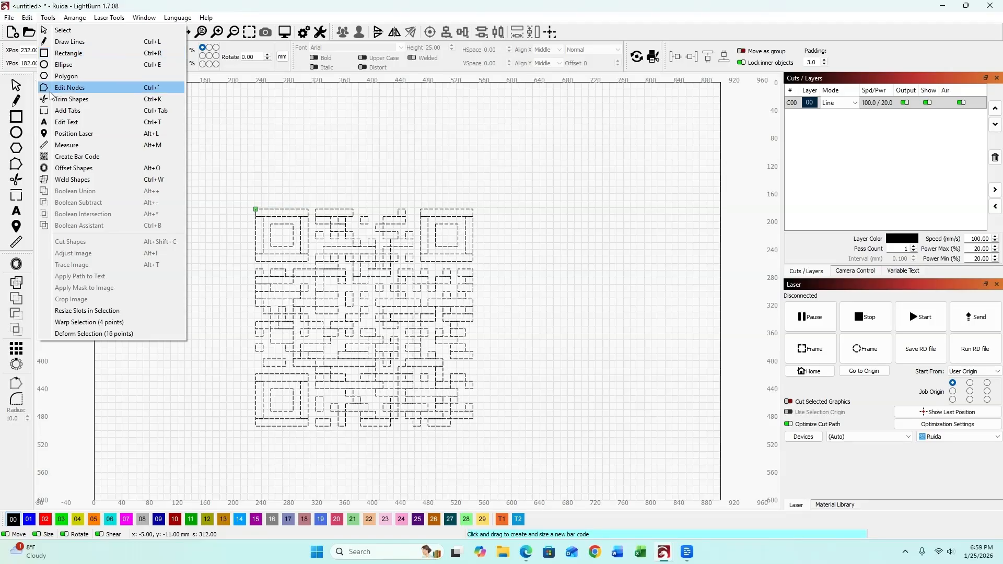
{"action": "left_click", "coordinate": [58, 158]}
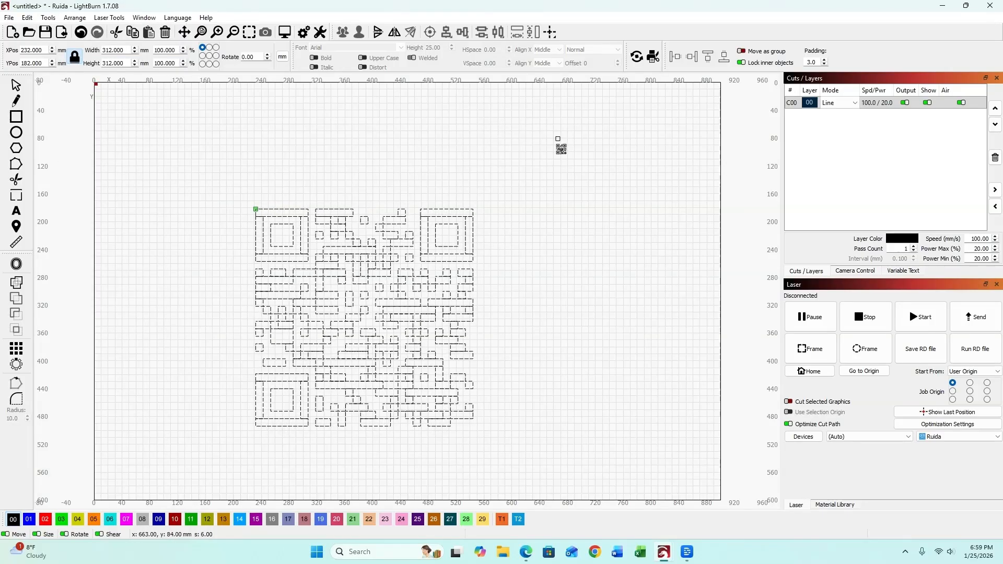
{"action": "left_click_drag", "start_coordinate": [556, 137], "coordinate": [652, 256]}
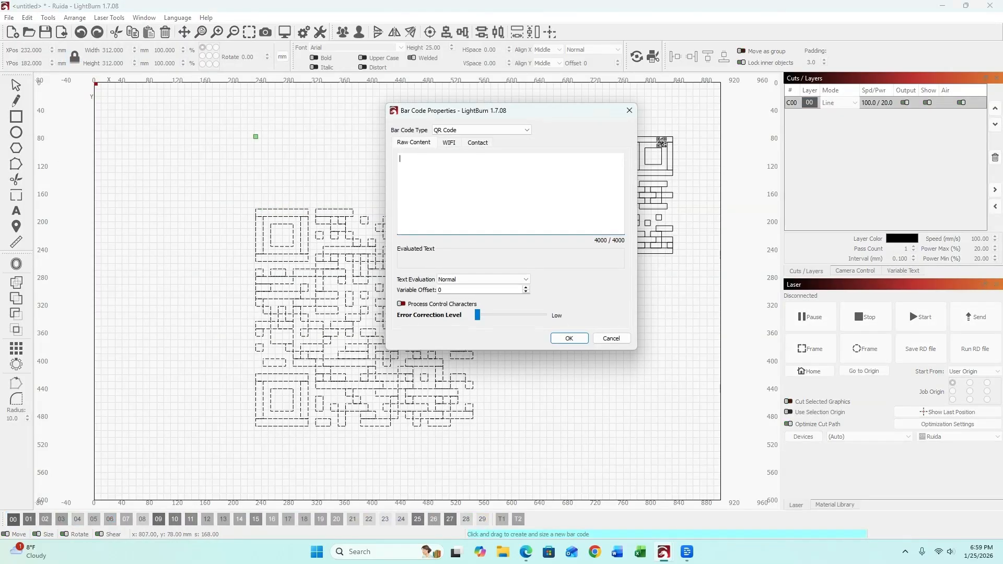
{"action": "left_click", "coordinate": [478, 143]}
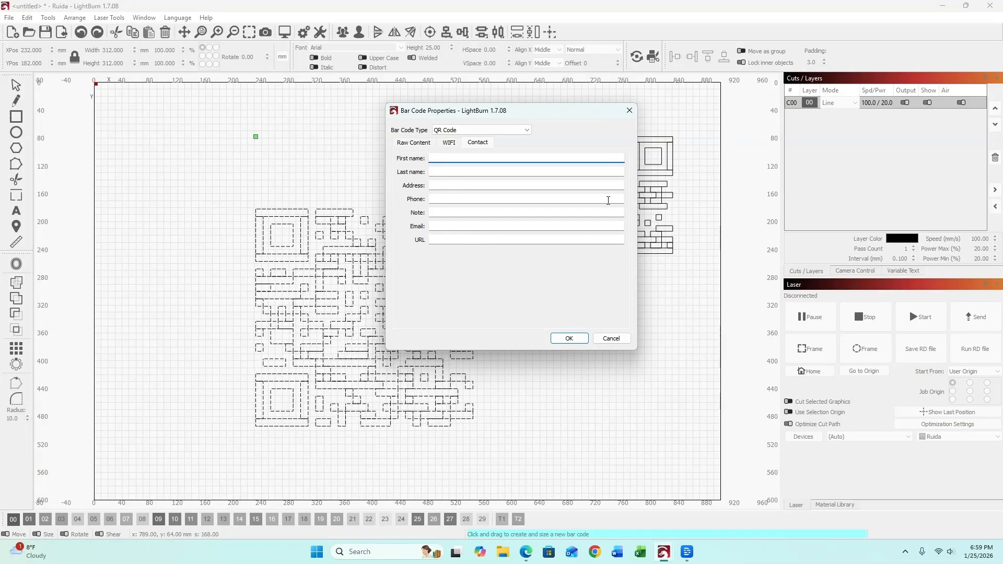
{"action": "left_click", "coordinate": [611, 338]}
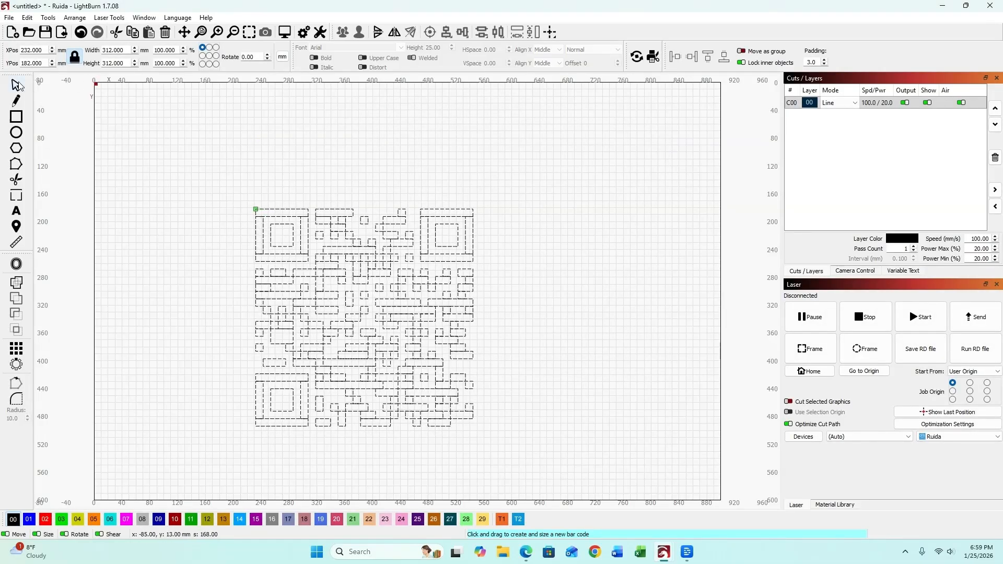
{"action": "left_click", "coordinate": [16, 85]}
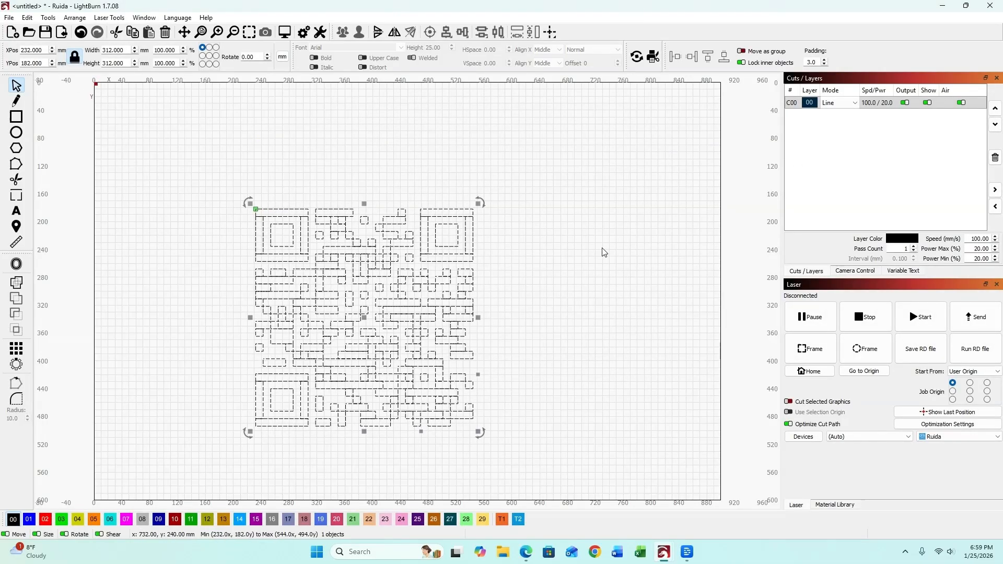
Switch layer C00 from Line to Fill mode and preview the engraving.
{"action": "left_click", "coordinate": [883, 103]}
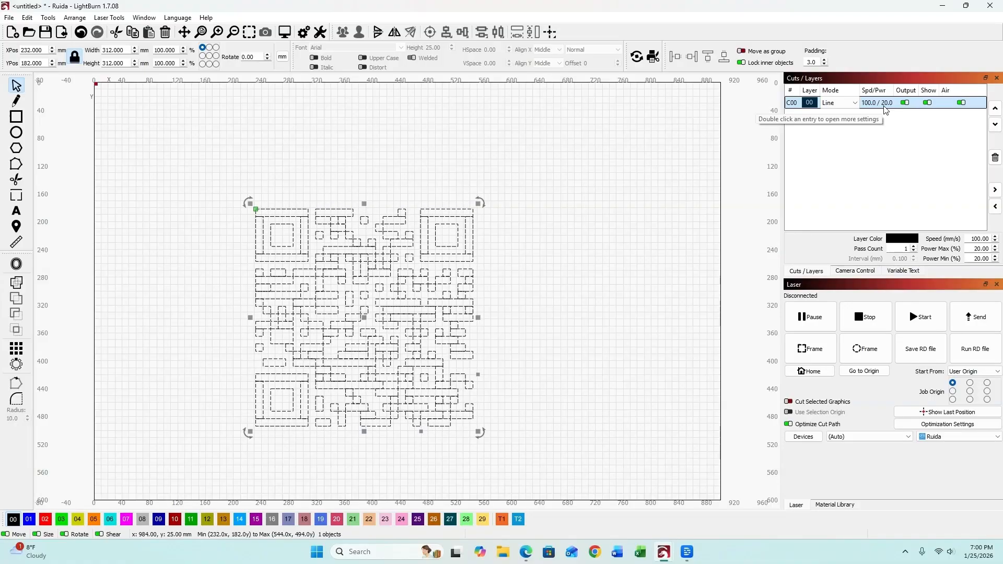
{"action": "left_click", "coordinate": [854, 104]}
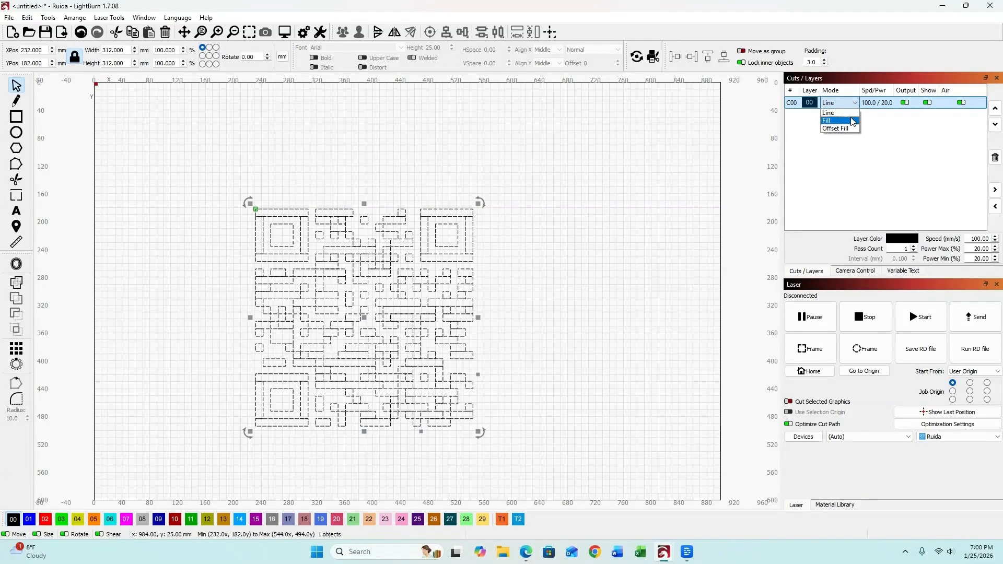
{"action": "left_click", "coordinate": [829, 121]}
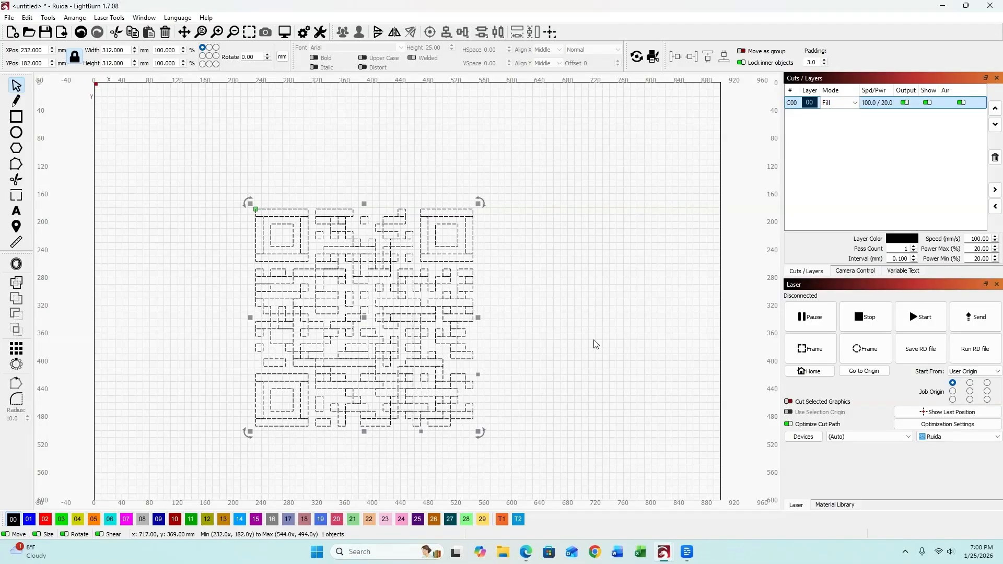
{"action": "left_click", "coordinate": [284, 32]}
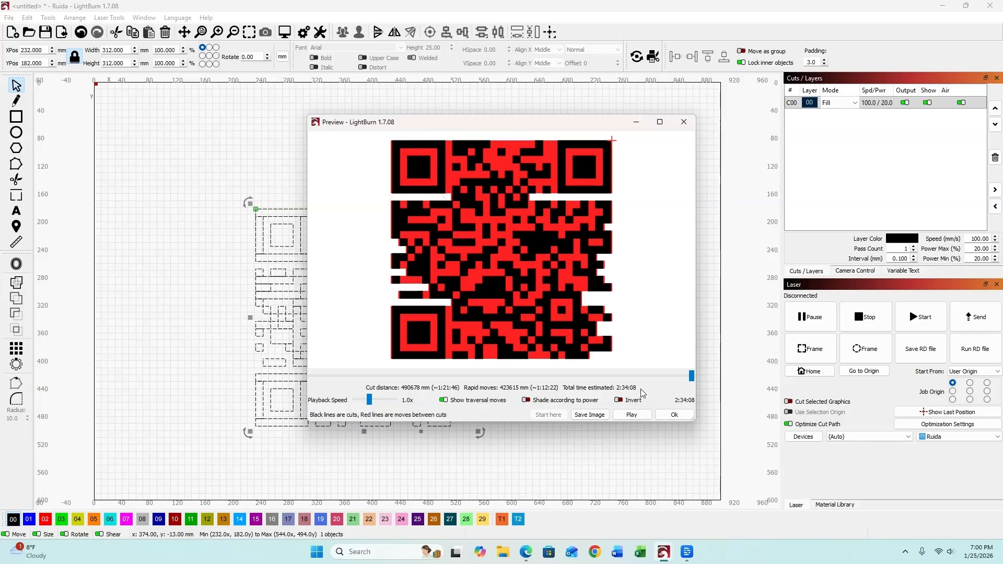
{"action": "left_click", "coordinate": [674, 416]}
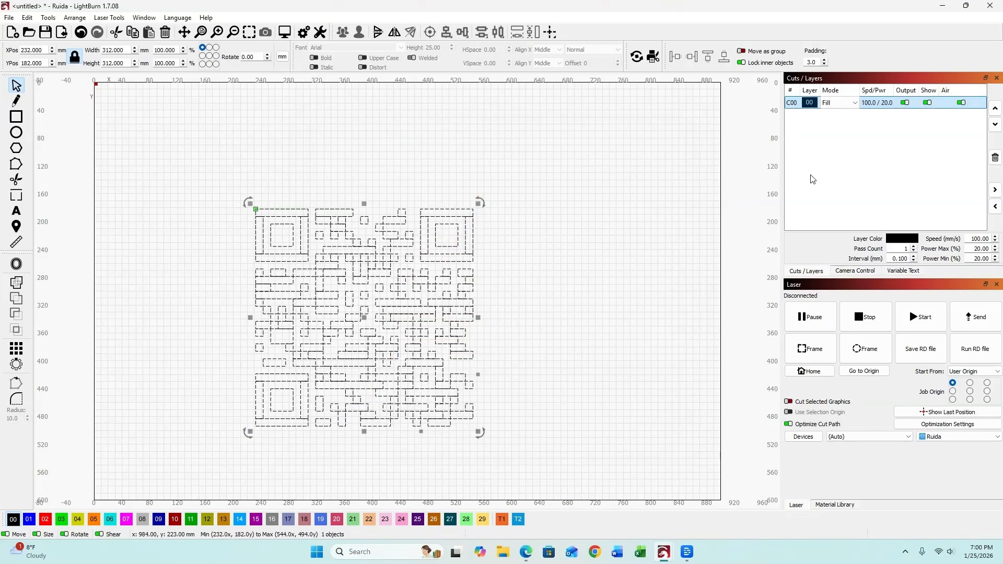
{"action": "left_click", "coordinate": [850, 104]}
Change layer C00 to Offset Fill and check the result in Preview.
{"action": "left_click", "coordinate": [845, 131]}
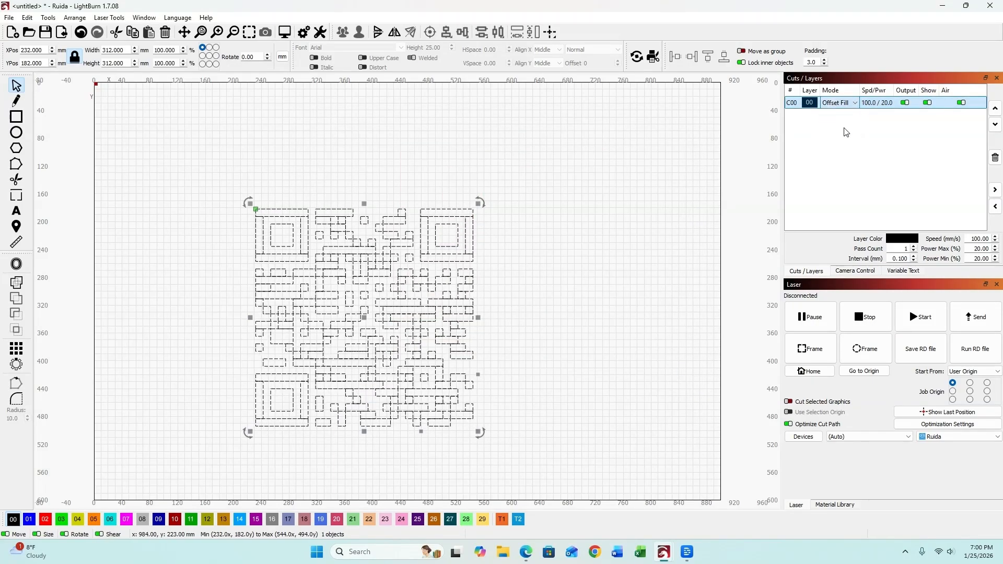
{"action": "left_click", "coordinate": [285, 32]}
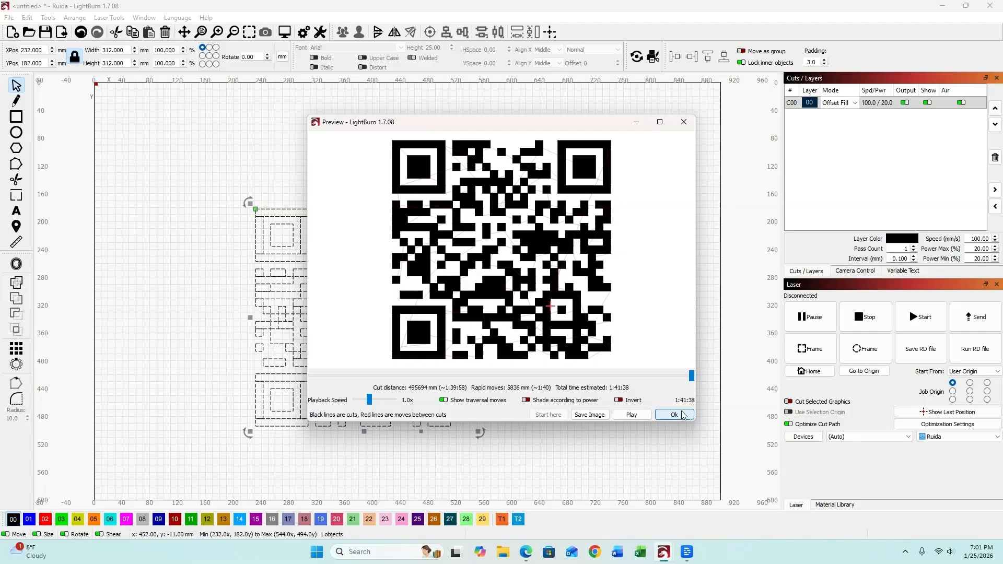
{"action": "left_click", "coordinate": [685, 127]}
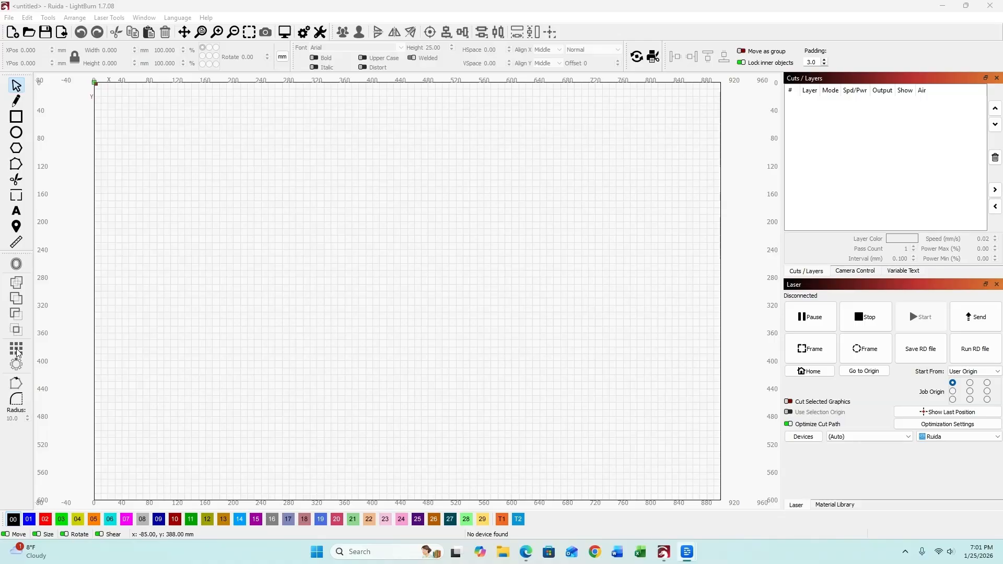
Draw a square, set its width to 1.5 in (38.1 mm), and move it to the canvas centre.
{"action": "left_click", "coordinate": [16, 119]}
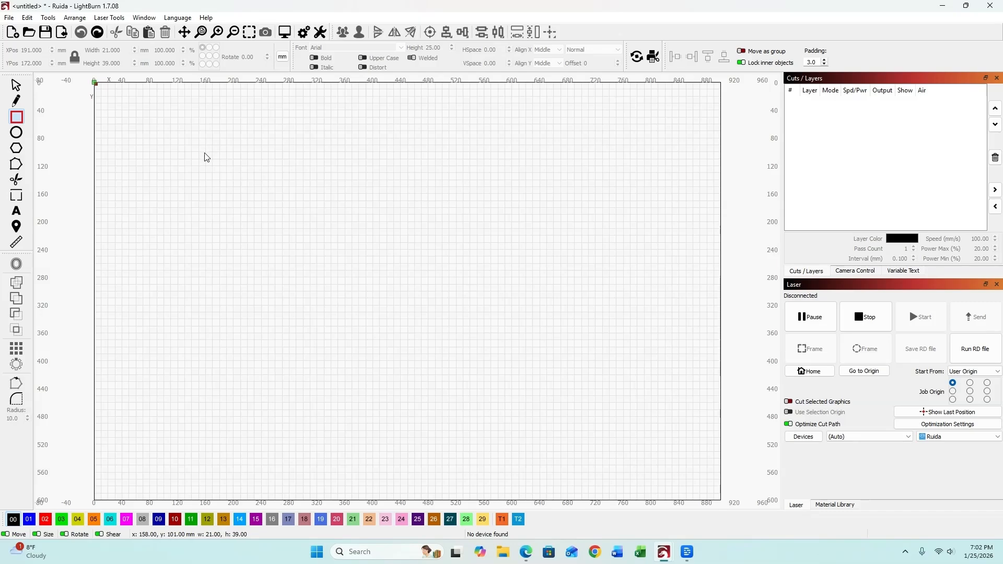
{"action": "left_click_drag", "start_coordinate": [204, 151], "coordinate": [229, 201]}
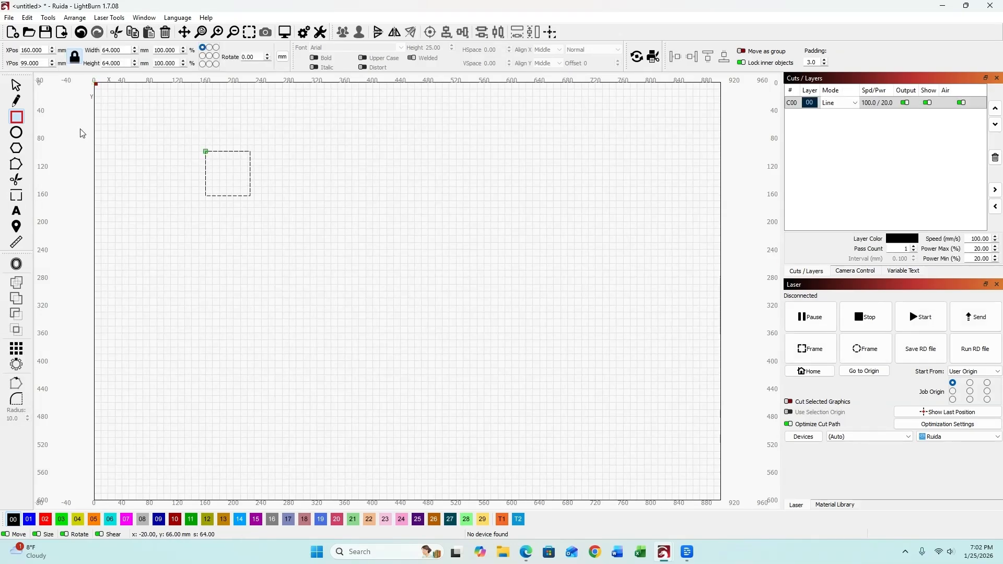
{"action": "left_click", "coordinate": [17, 85]}
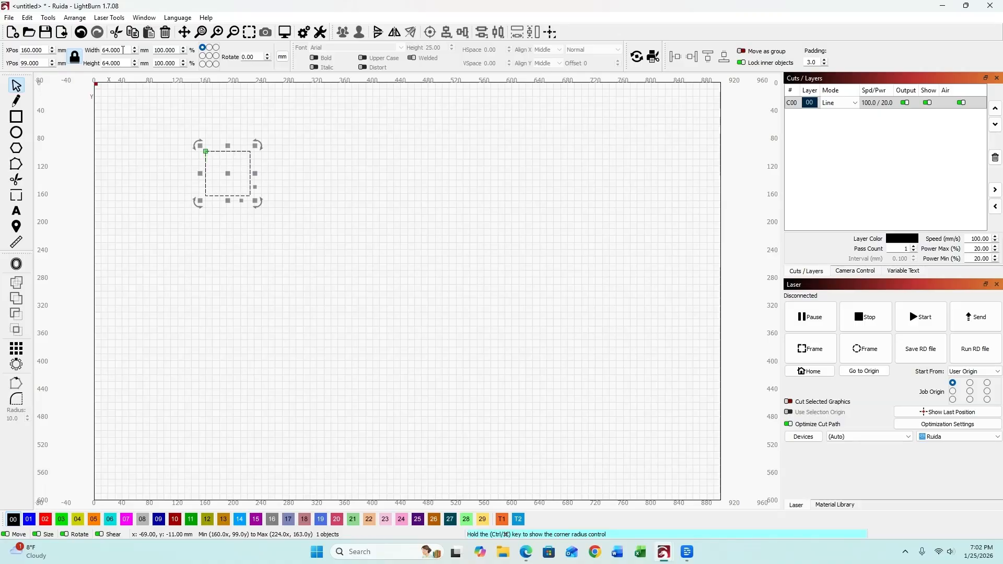
{"action": "double_click", "coordinate": [121, 49]}
{"action": "type", "text": "1."}
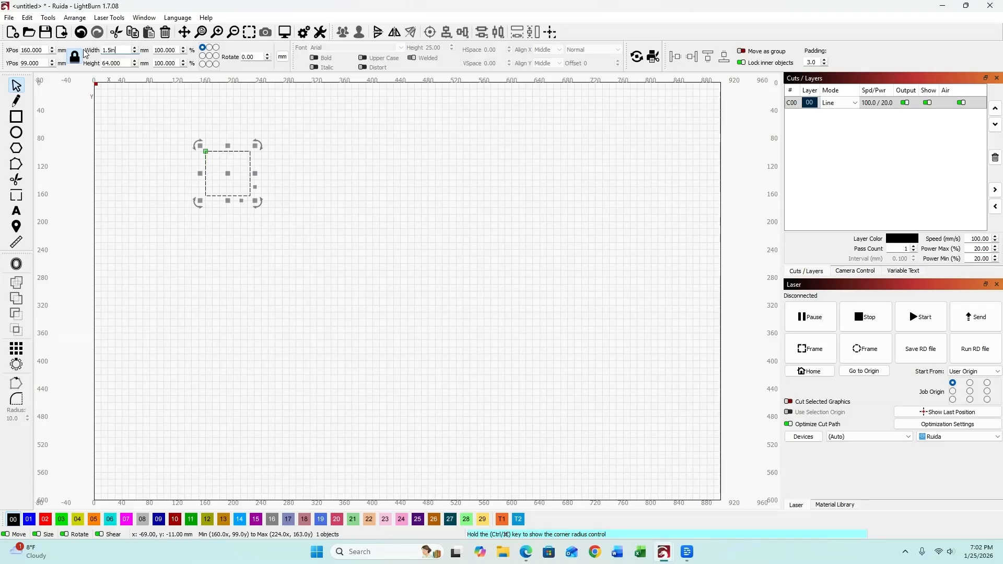
{"action": "type", "text": "5in"}
{"action": "key", "text": "Return"}
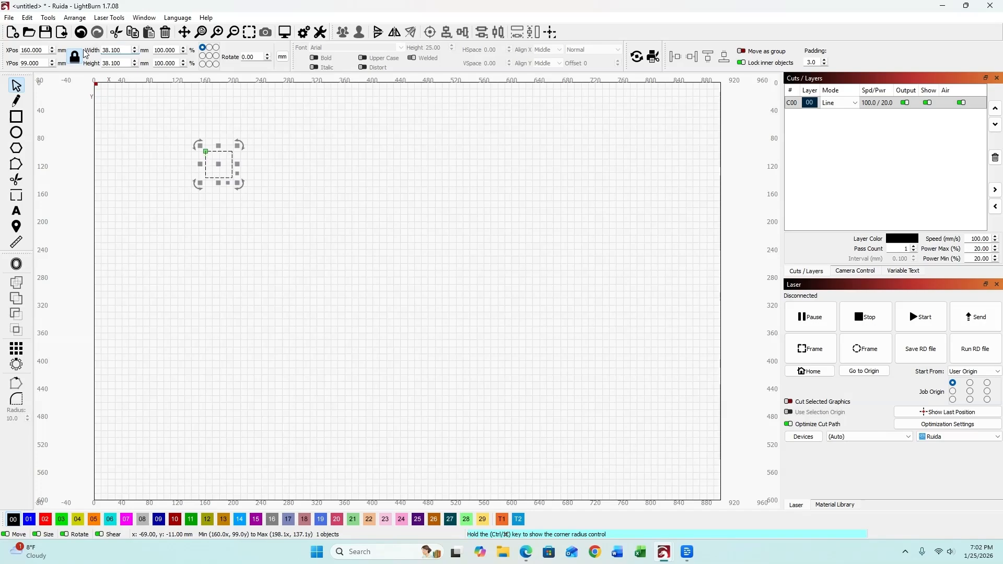
{"action": "left_click", "coordinate": [222, 170]}
{"action": "left_click_drag", "start_coordinate": [222, 170], "coordinate": [387, 256]}
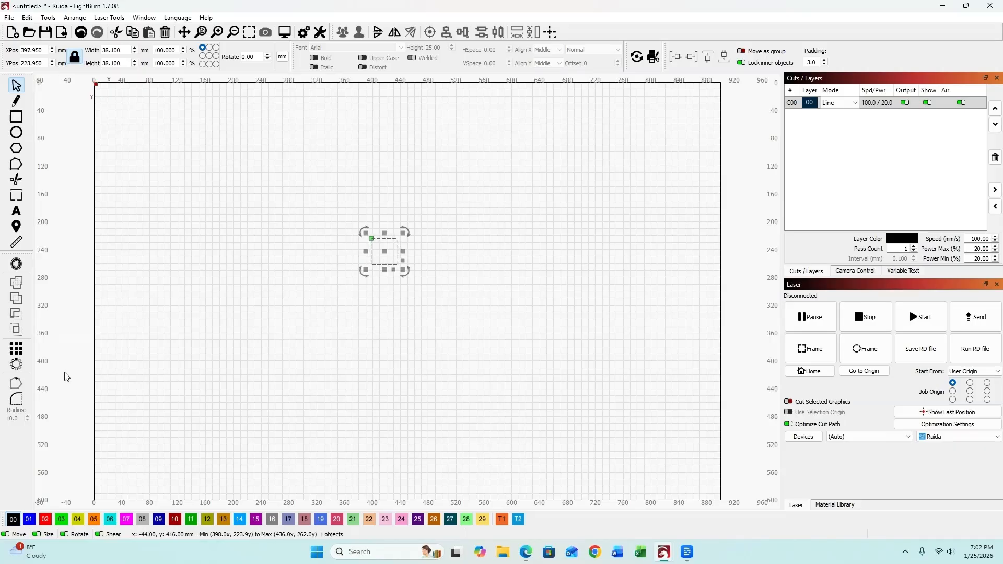
Grid-array the square into a row of six with 2 mm X spacing, then ungroup the copies.
{"action": "left_click", "coordinate": [16, 349]}
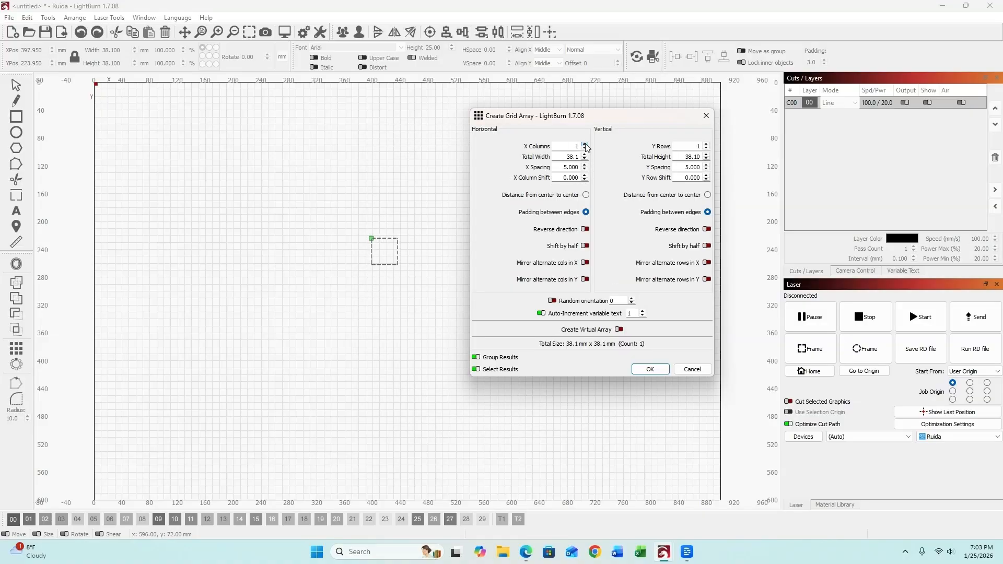
{"action": "left_click", "coordinate": [585, 145]}
{"action": "left_click", "coordinate": [585, 145]}
{"action": "left_click", "coordinate": [585, 145]}
{"action": "left_click", "coordinate": [585, 144]}
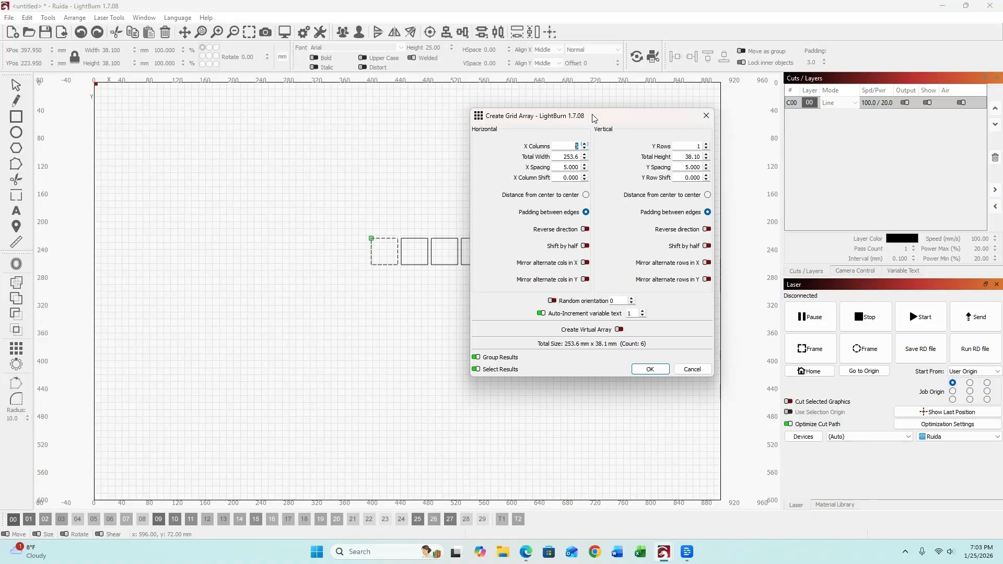
{"action": "left_click_drag", "start_coordinate": [592, 115], "coordinate": [714, 103]}
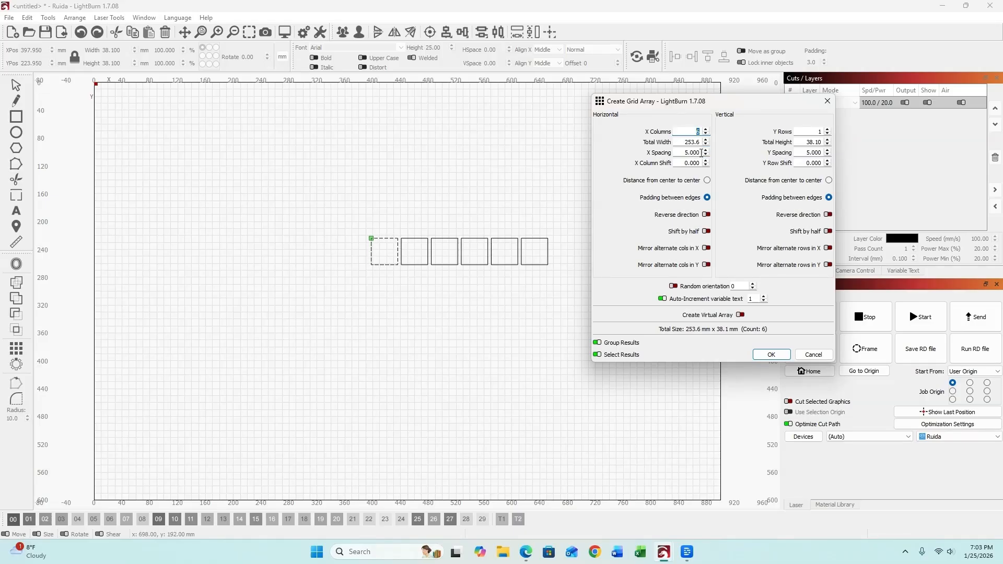
{"action": "left_click_drag", "start_coordinate": [700, 153], "coordinate": [655, 158]}
{"action": "type", "text": "2"}
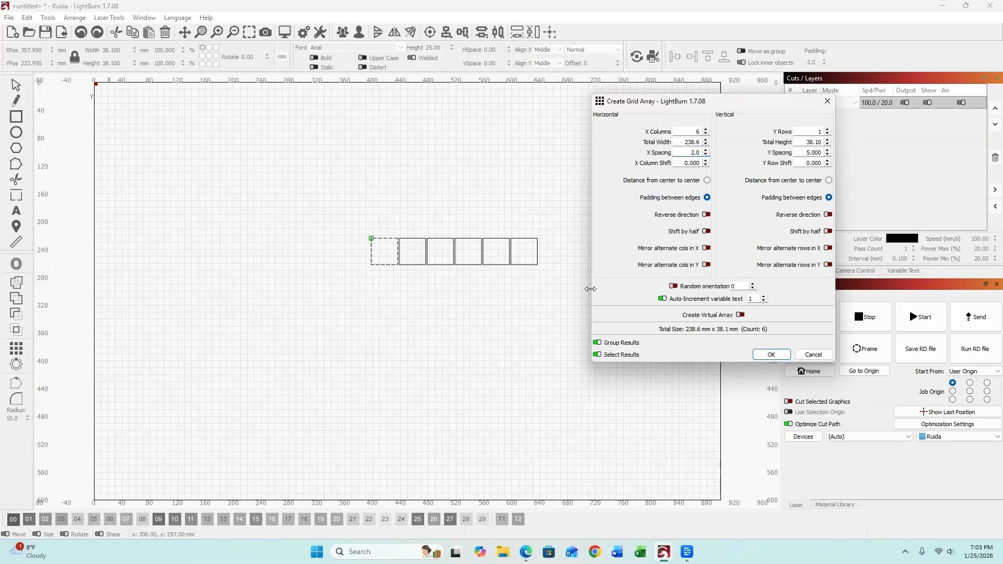
{"action": "left_click", "coordinate": [772, 355]}
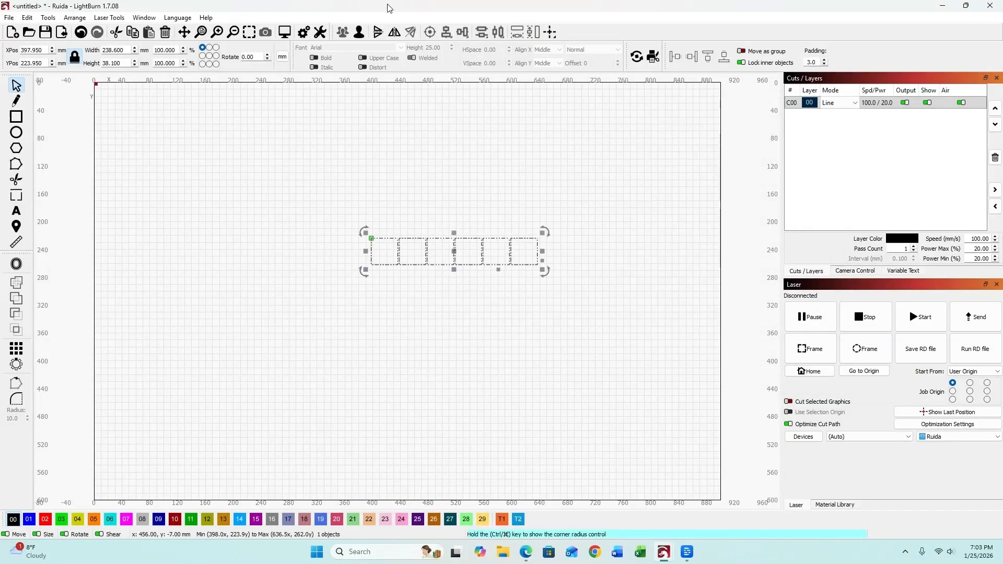
{"action": "key", "text": "ctrl+u"}
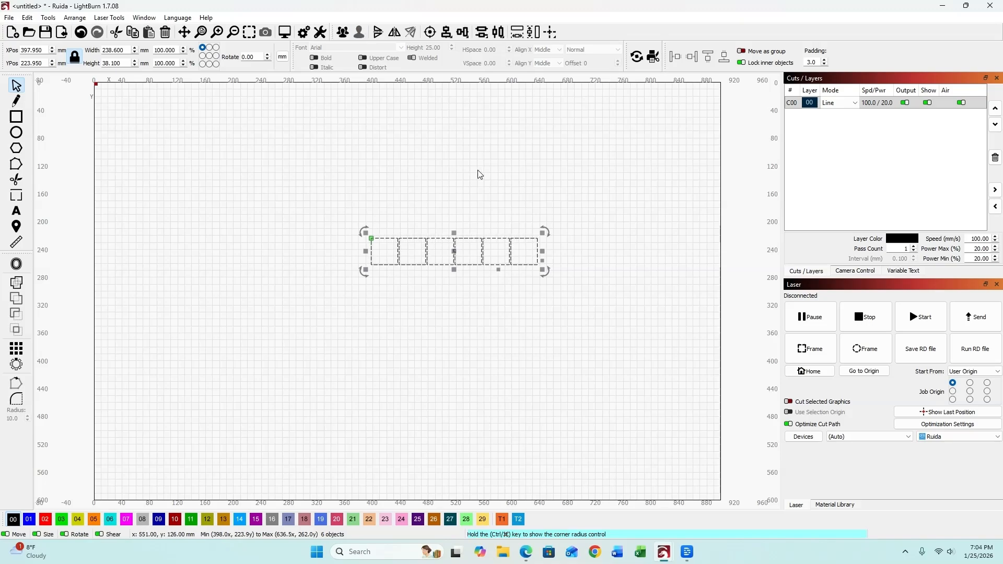
Type the letters T, H, O, M, A and S into the six squares.
{"action": "left_click", "coordinate": [387, 264]}
{"action": "left_click", "coordinate": [469, 370]}
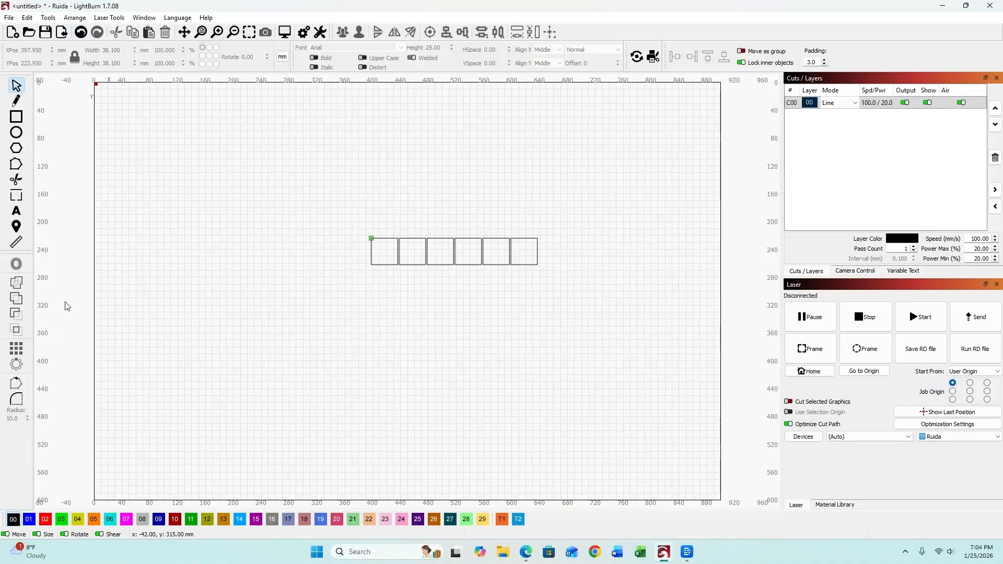
{"action": "left_click", "coordinate": [16, 211]}
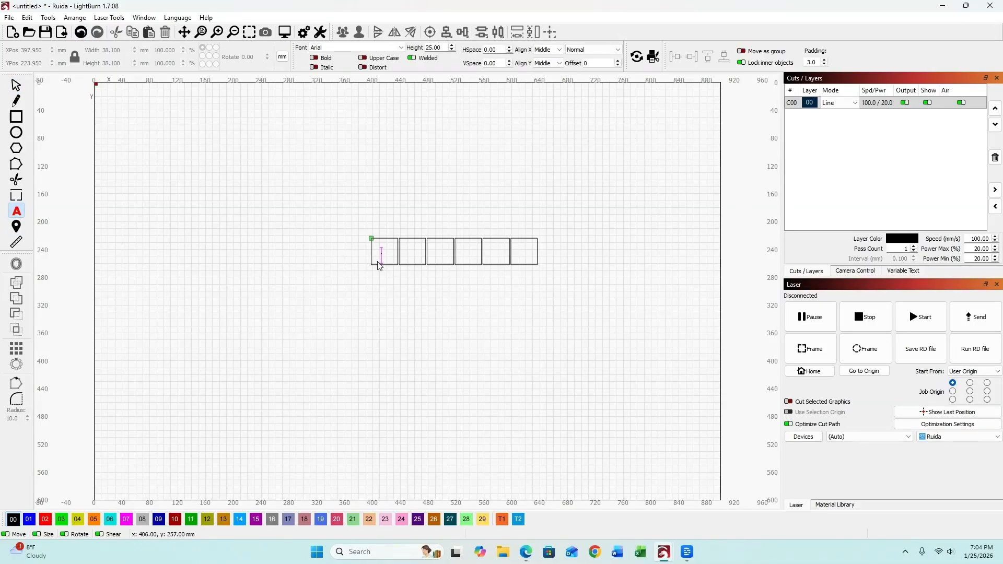
{"action": "type", "text": "T"}
{"action": "left_click", "coordinate": [409, 253]}
{"action": "type", "text": "H"}
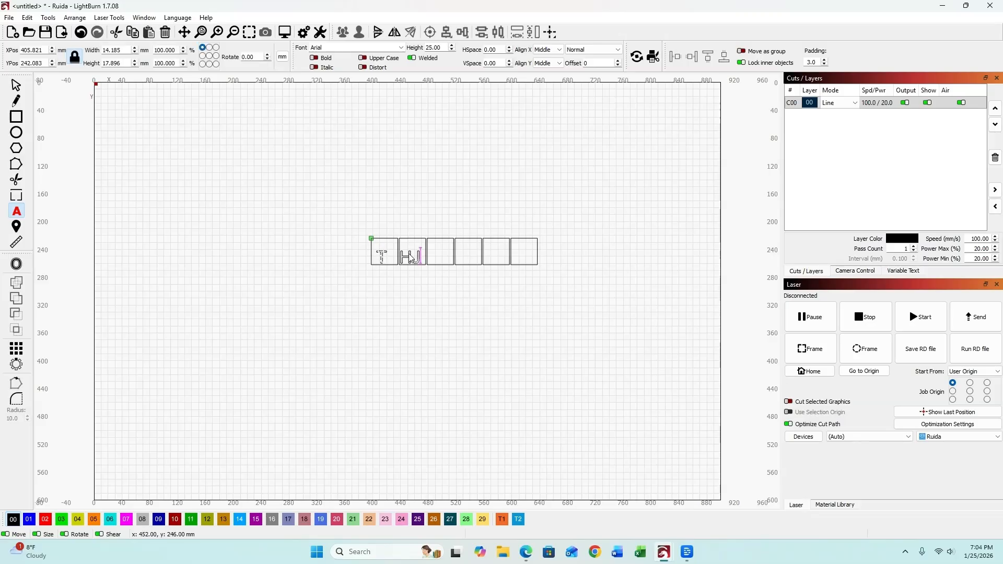
{"action": "left_click", "coordinate": [436, 254]}
{"action": "type", "text": "O"}
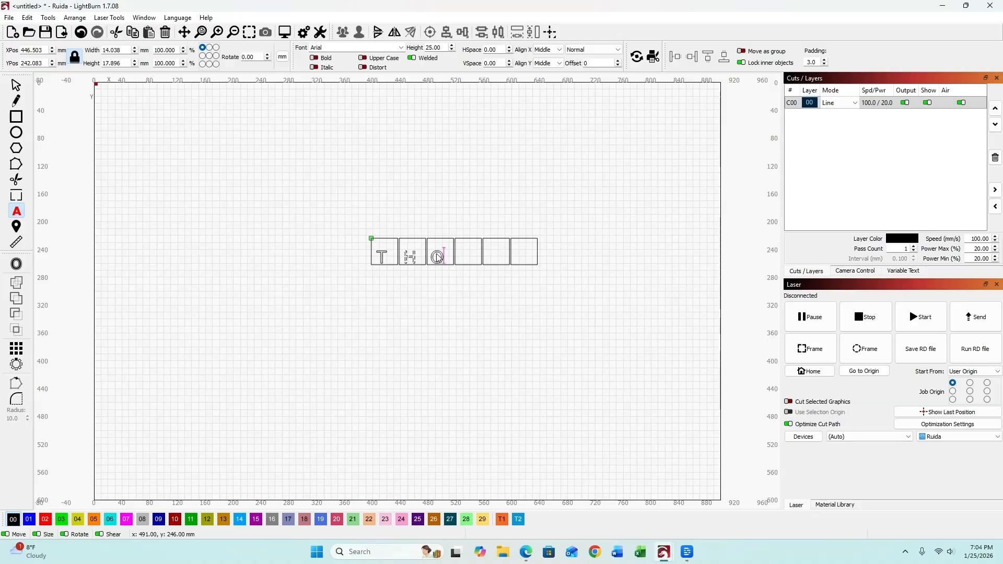
{"action": "left_click", "coordinate": [463, 246]}
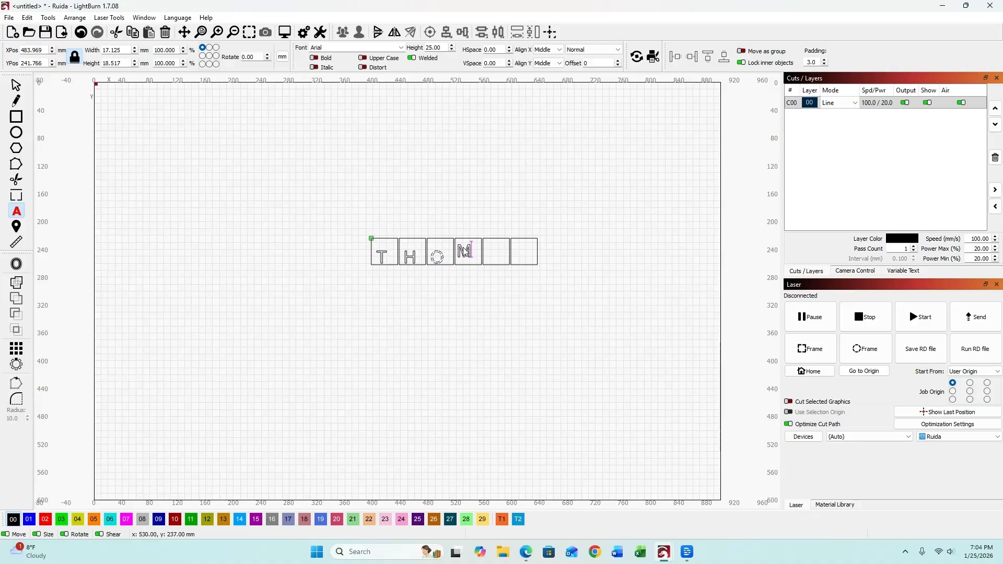
{"action": "type", "text": "M"}
{"action": "left_click", "coordinate": [493, 252]}
{"action": "type", "text": "A"}
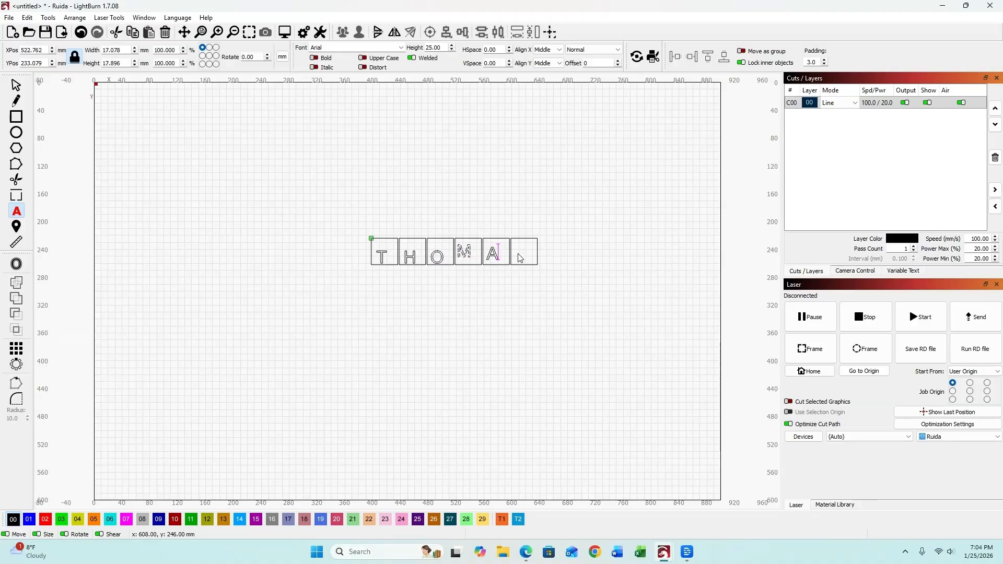
{"action": "left_click", "coordinate": [526, 251]}
{"action": "type", "text": "S"}
{"action": "left_click", "coordinate": [524, 305]}
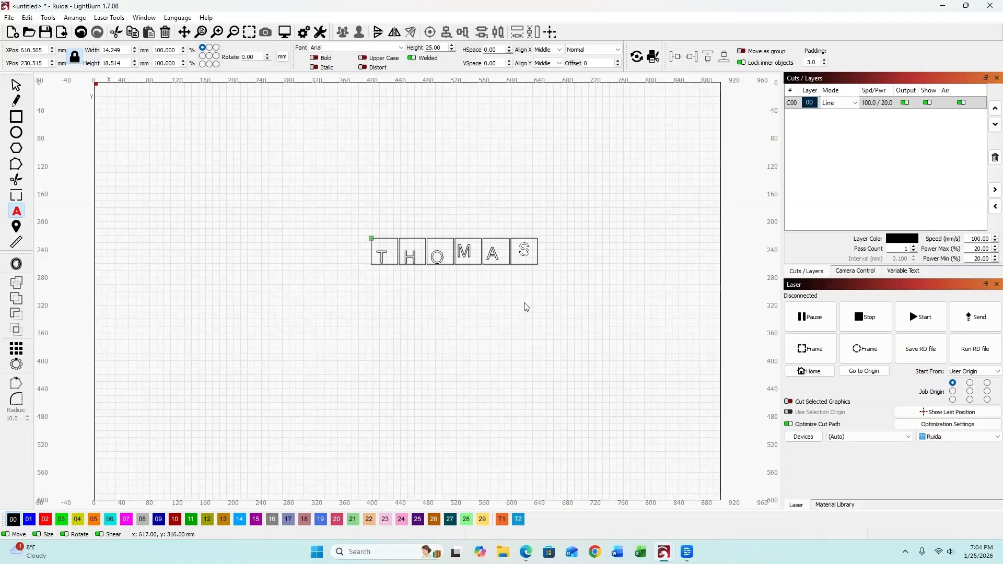
{"action": "key", "text": "Escape"}
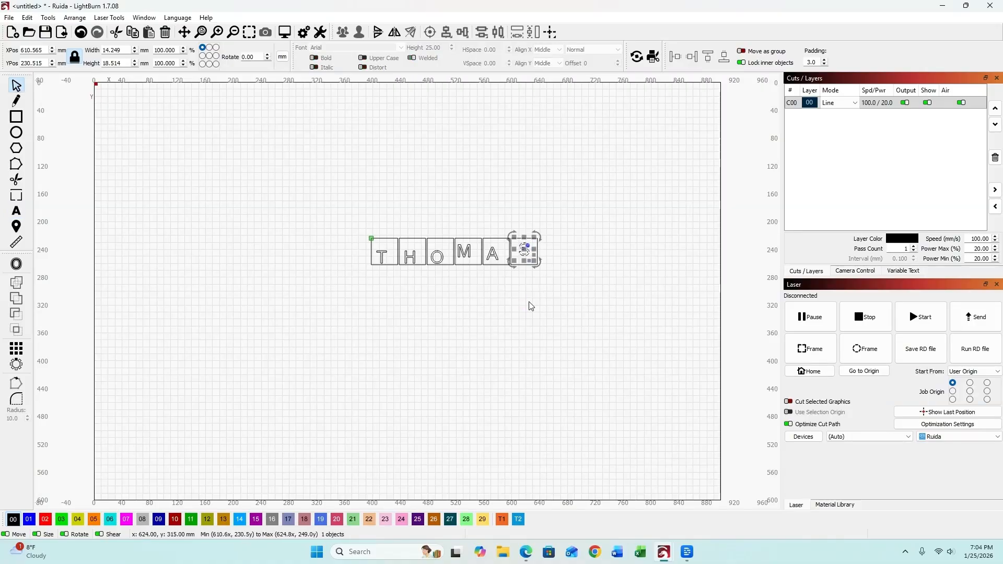
{"action": "left_click", "coordinate": [393, 272]}
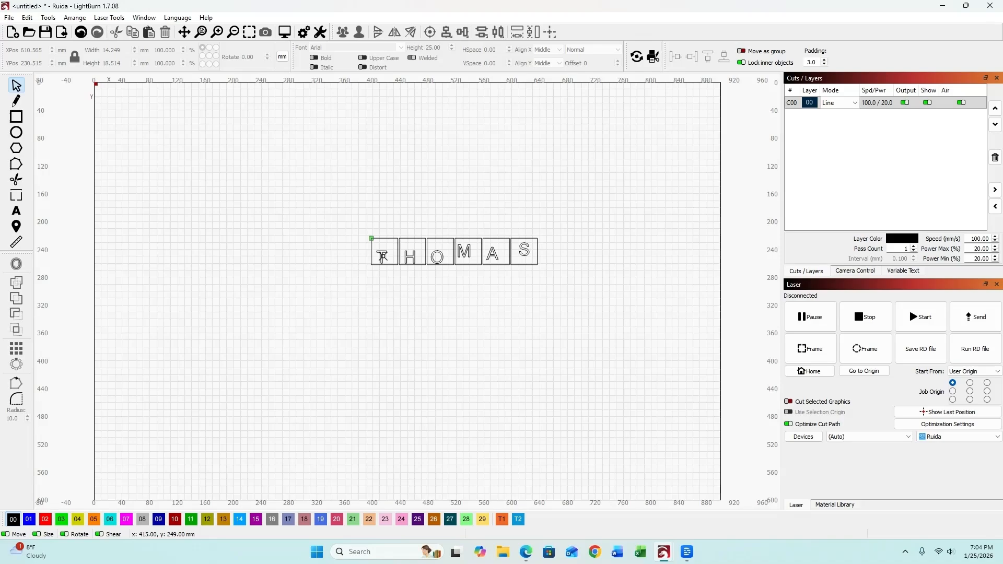
Centre the T and the H within their squares with Align Centers.
{"action": "left_click", "coordinate": [383, 256]}
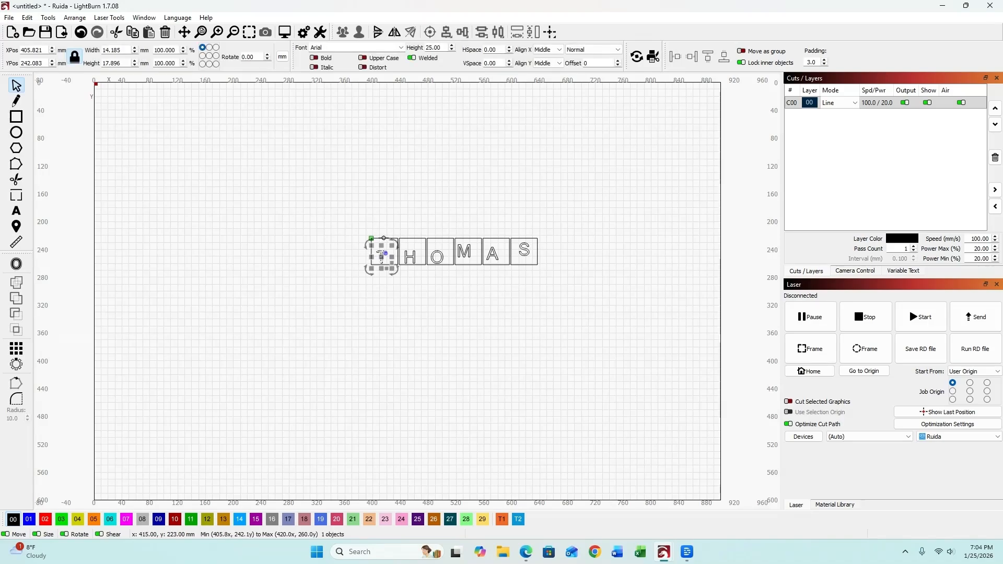
{"action": "left_click", "coordinate": [384, 238], "text": "shift"}
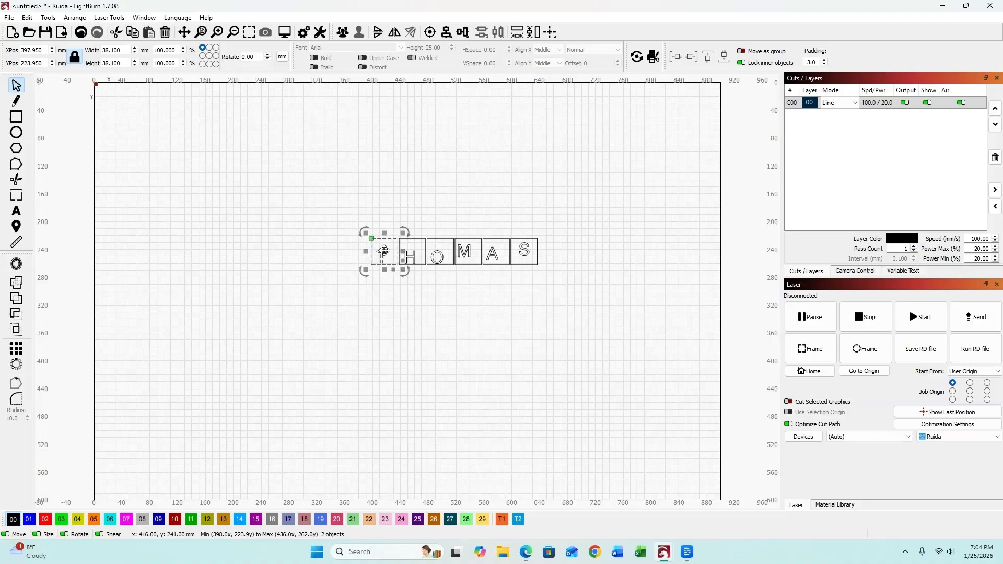
{"action": "left_click", "coordinate": [429, 34]}
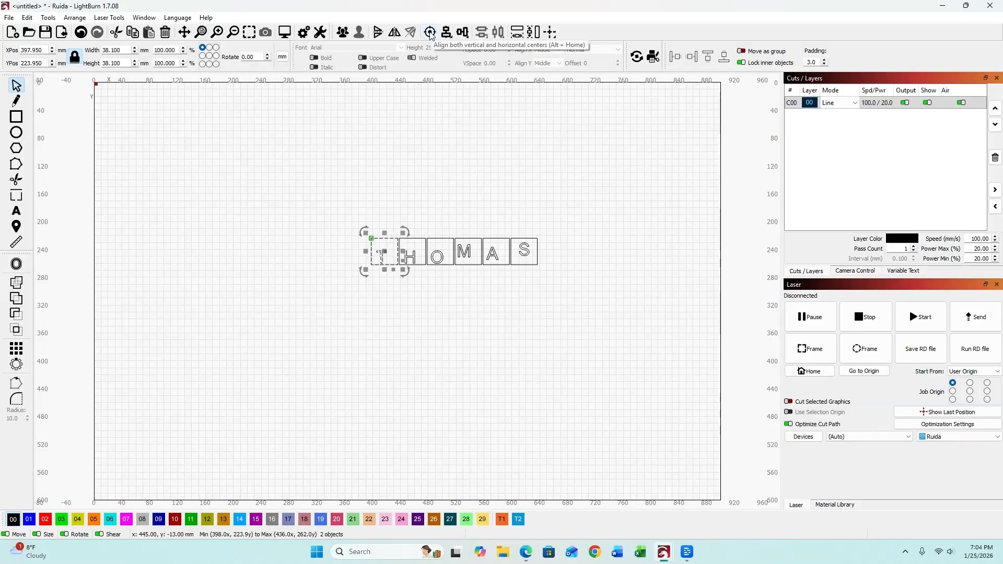
{"action": "left_click", "coordinate": [430, 34]}
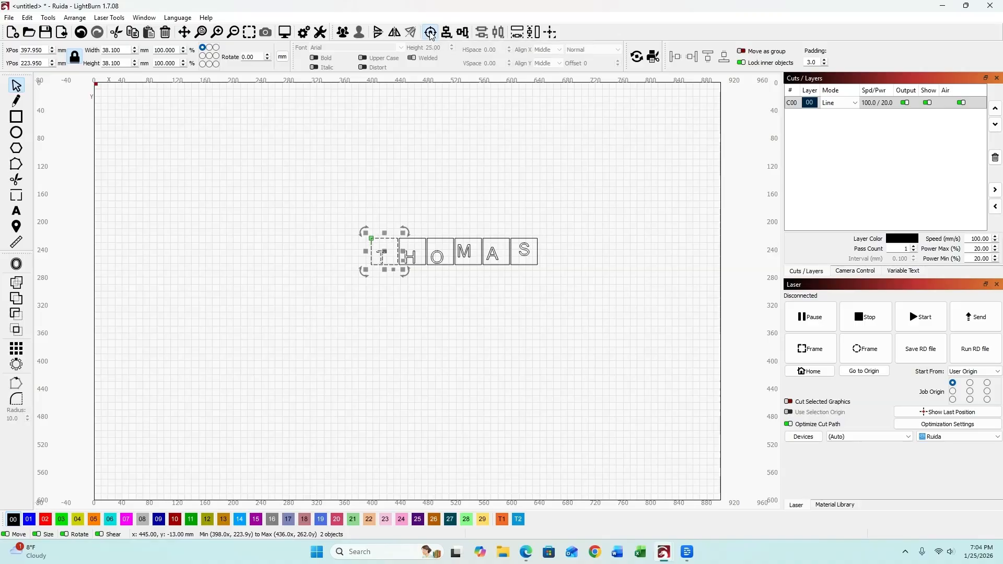
{"action": "left_click", "coordinate": [419, 316]}
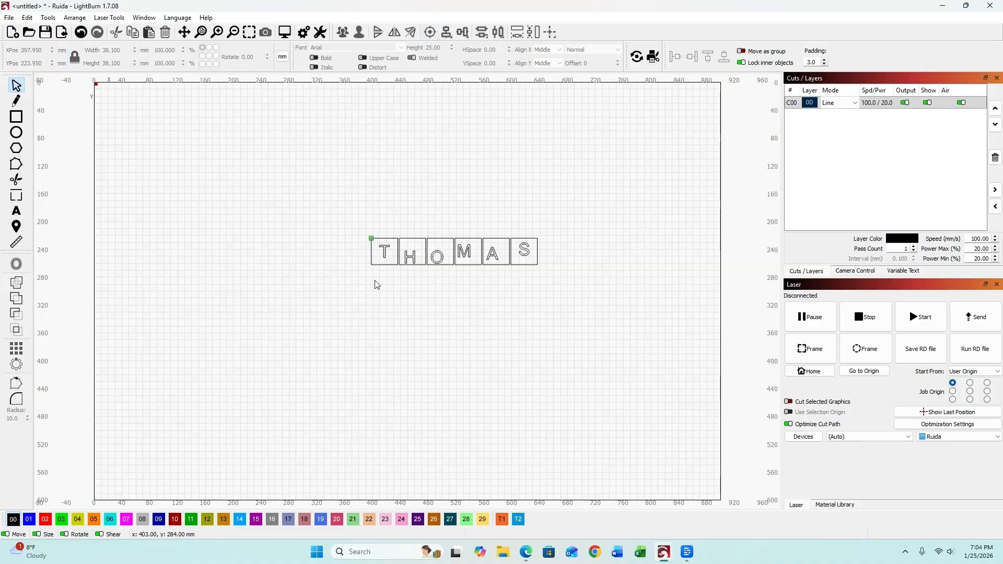
{"action": "left_click", "coordinate": [412, 257]}
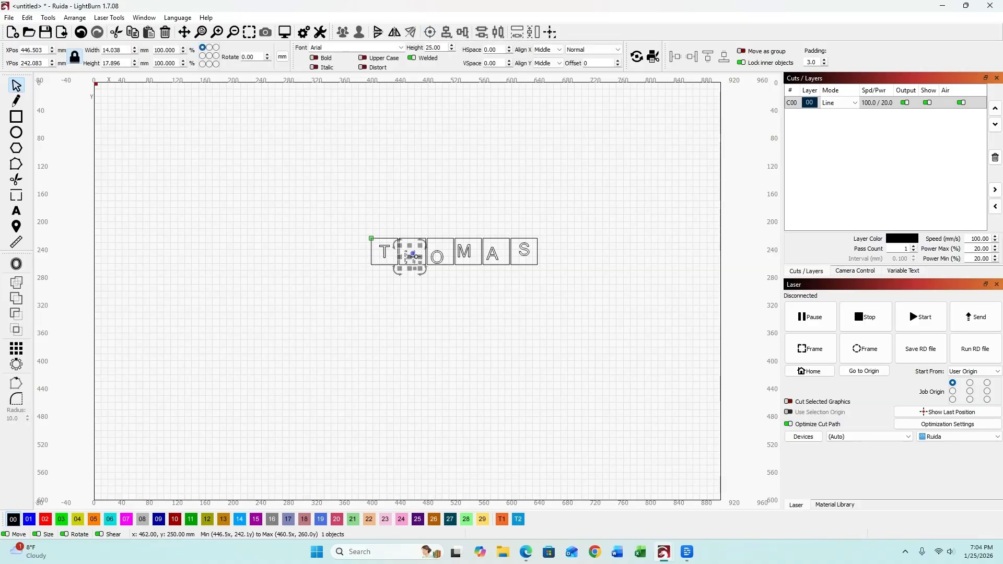
{"action": "left_click", "coordinate": [412, 239], "text": "shift"}
{"action": "left_click", "coordinate": [430, 32]}
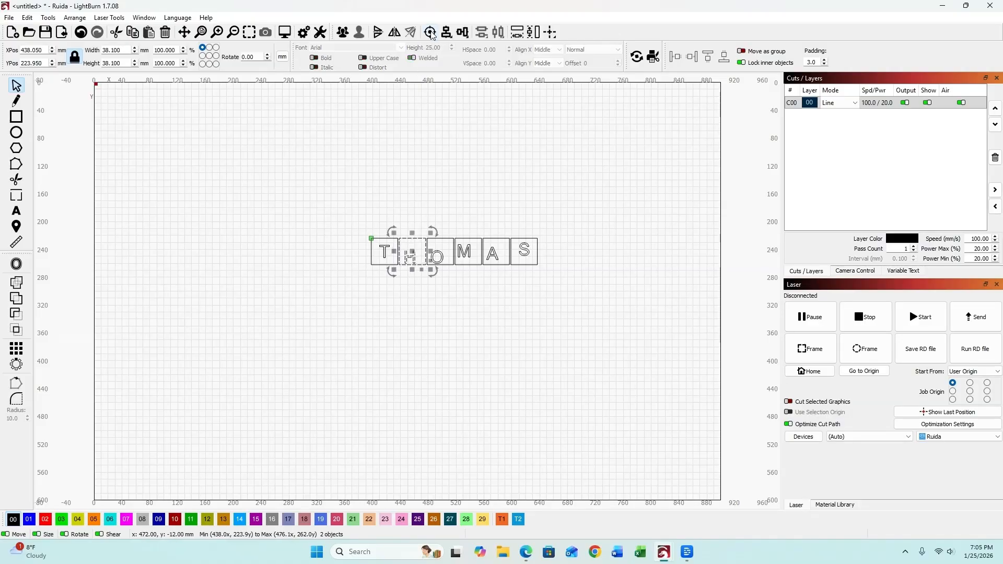
{"action": "left_click", "coordinate": [465, 312]}
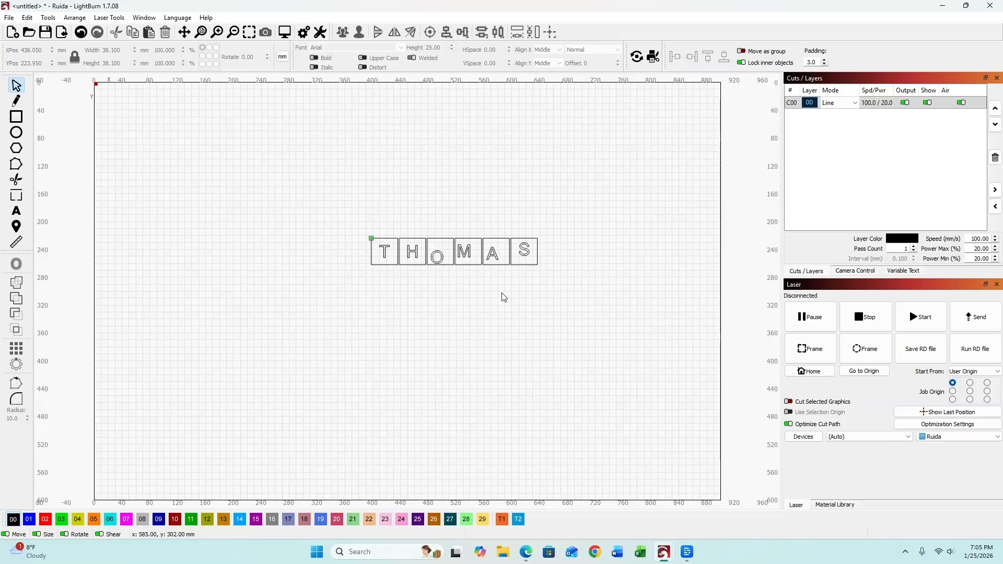
Grid-array the M box into a 7-row column running downward with vertical Reverse direction.
{"action": "double_click", "coordinate": [472, 265]}
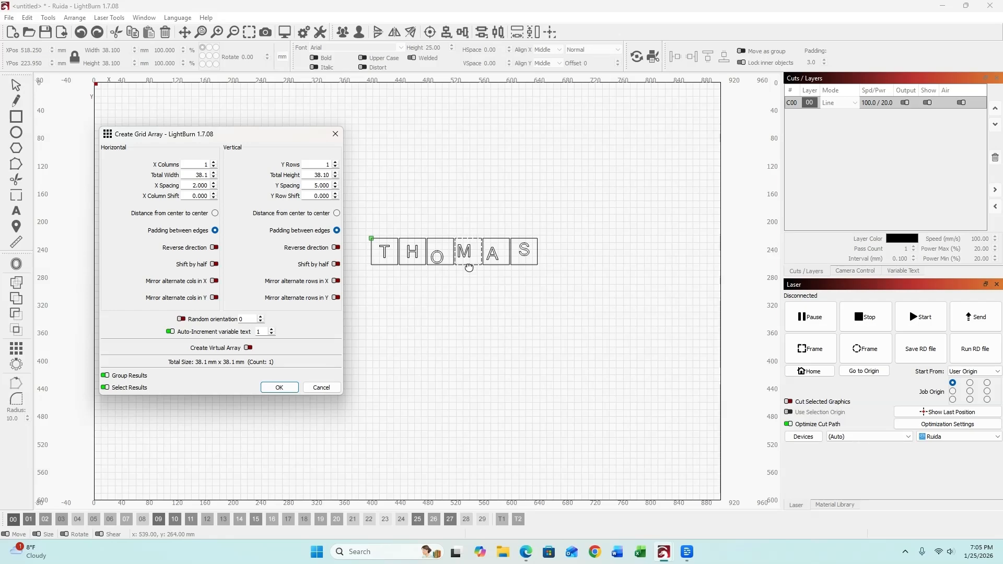
{"action": "left_click", "coordinate": [335, 162]}
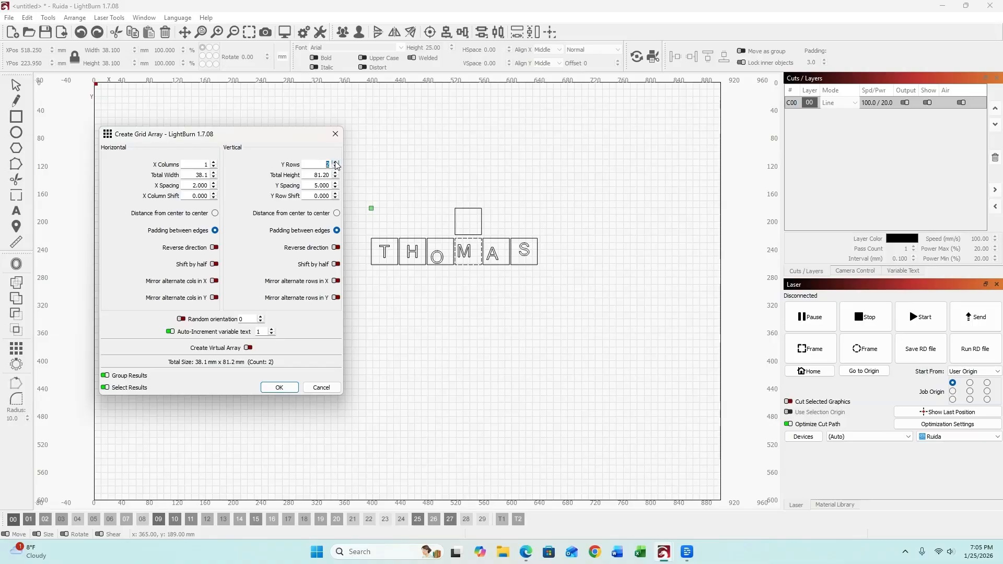
{"action": "left_click", "coordinate": [335, 162]}
{"action": "left_click", "coordinate": [336, 163]}
{"action": "left_click", "coordinate": [335, 167]}
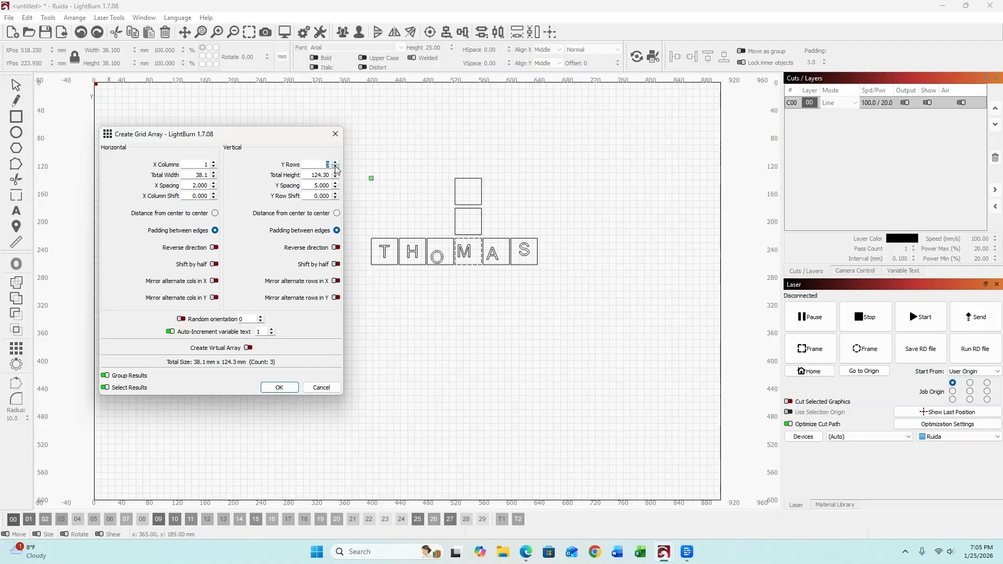
{"action": "left_click", "coordinate": [336, 167]}
{"action": "left_click", "coordinate": [336, 167]}
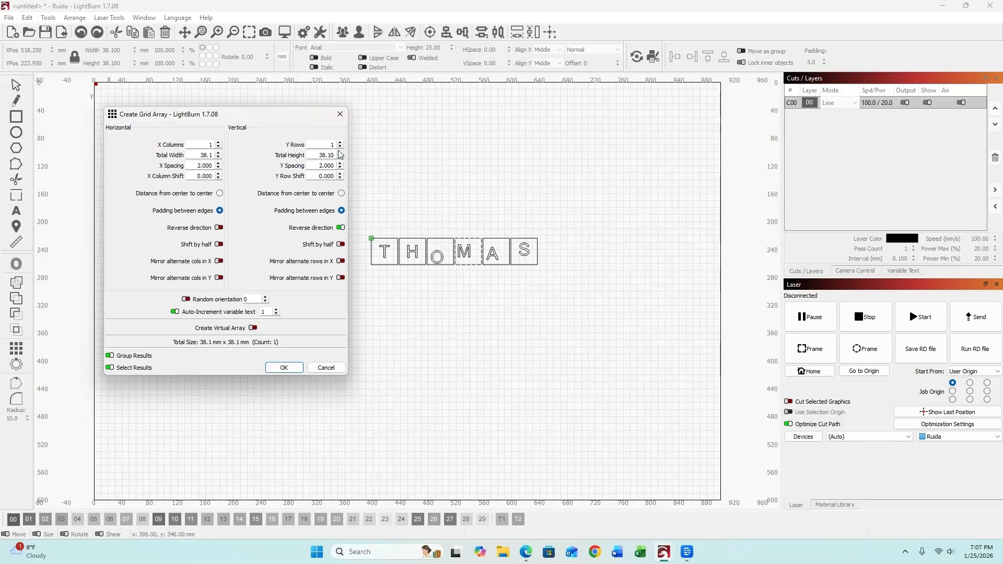
{"action": "left_click", "coordinate": [340, 228]}
{"action": "left_click", "coordinate": [340, 142]}
{"action": "left_click", "coordinate": [340, 143]}
{"action": "left_click", "coordinate": [339, 142]}
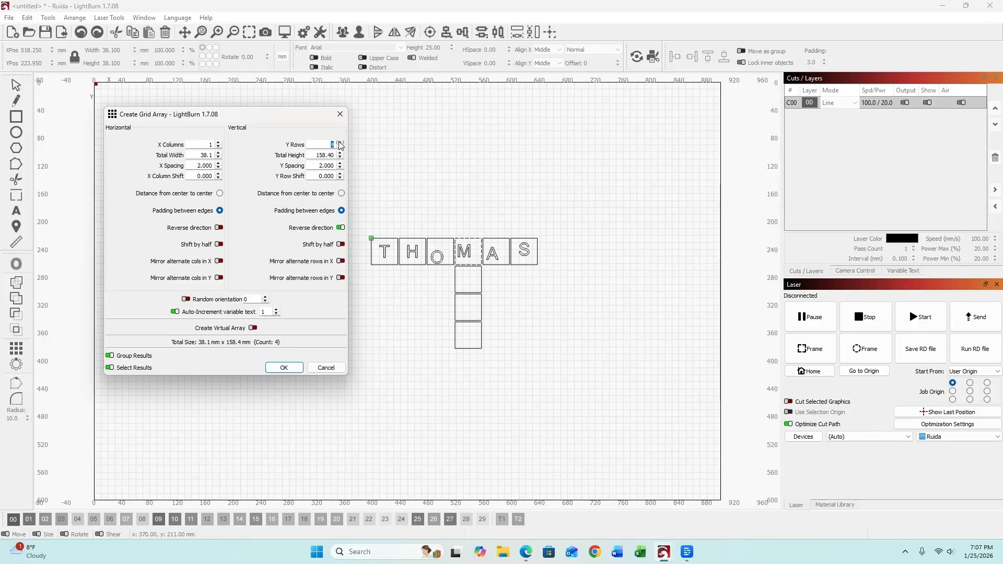
{"action": "left_click", "coordinate": [340, 228]}
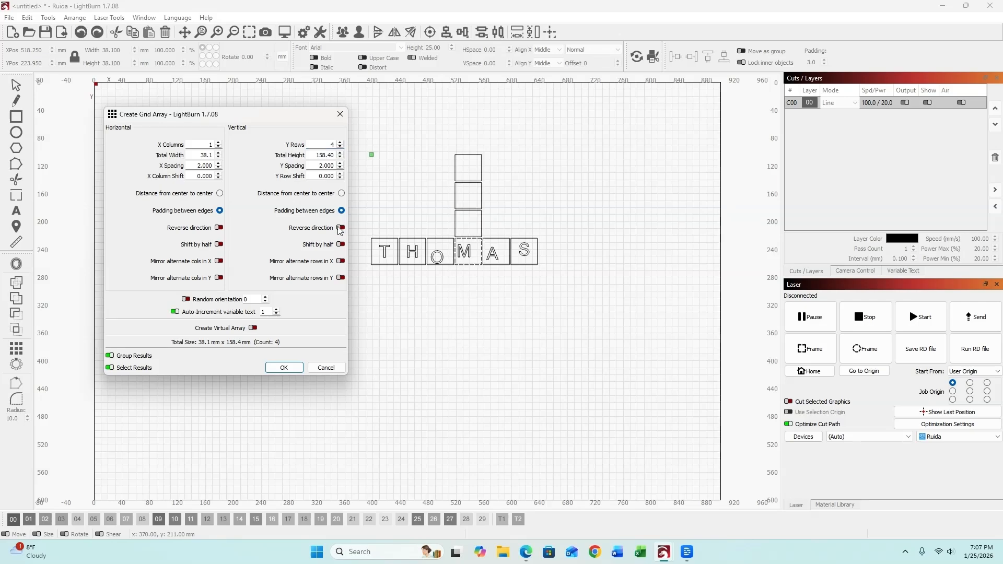
{"action": "left_click", "coordinate": [340, 228]}
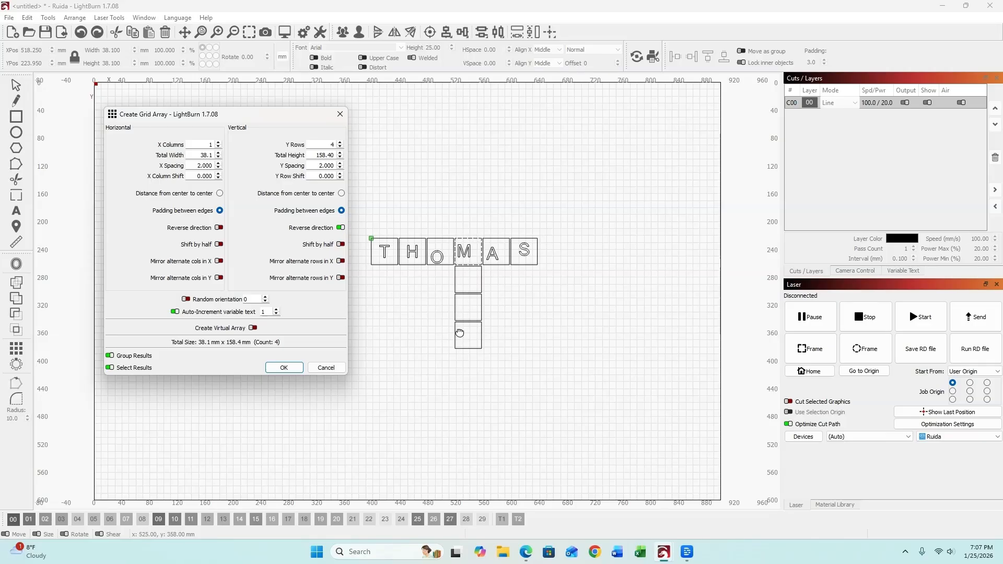
{"action": "left_click", "coordinate": [340, 143]}
{"action": "left_click", "coordinate": [340, 142]}
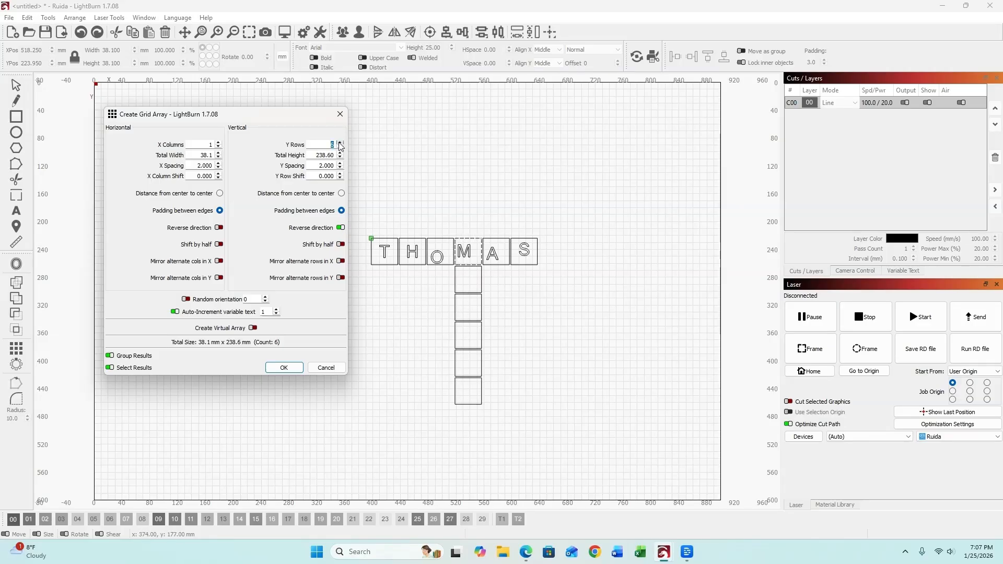
{"action": "left_click", "coordinate": [340, 142]}
{"action": "left_click", "coordinate": [497, 265]}
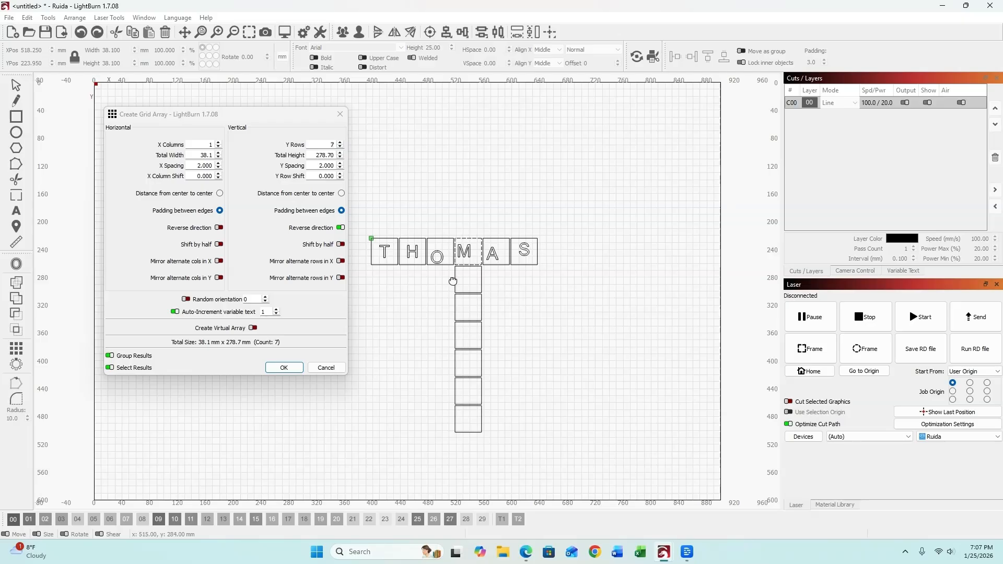
{"action": "left_click", "coordinate": [284, 368]}
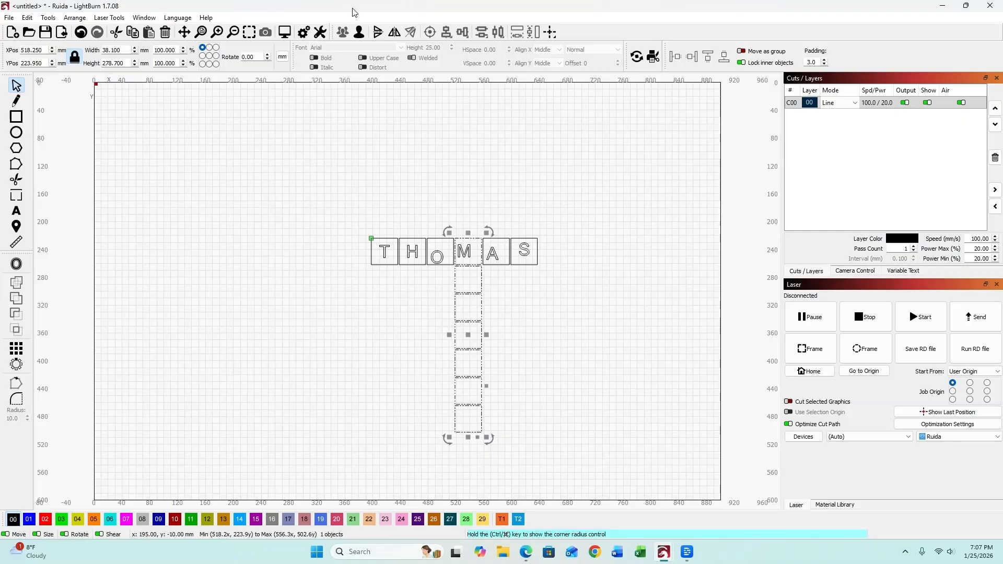
Type A, T, T, H, E, W into the boxes below M to spell MATTHEW.
{"action": "left_click", "coordinate": [524, 435]}
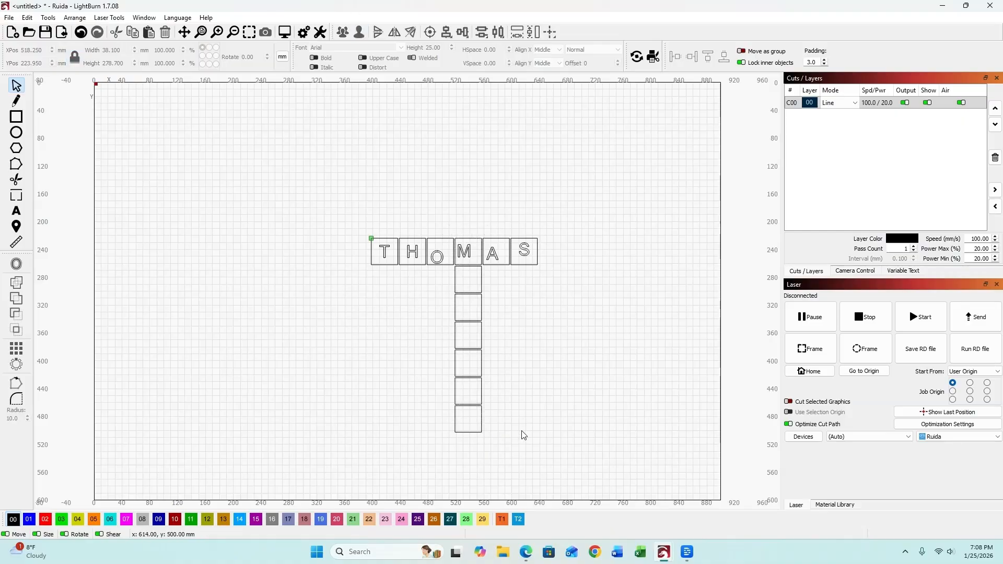
{"action": "left_click", "coordinate": [474, 433]}
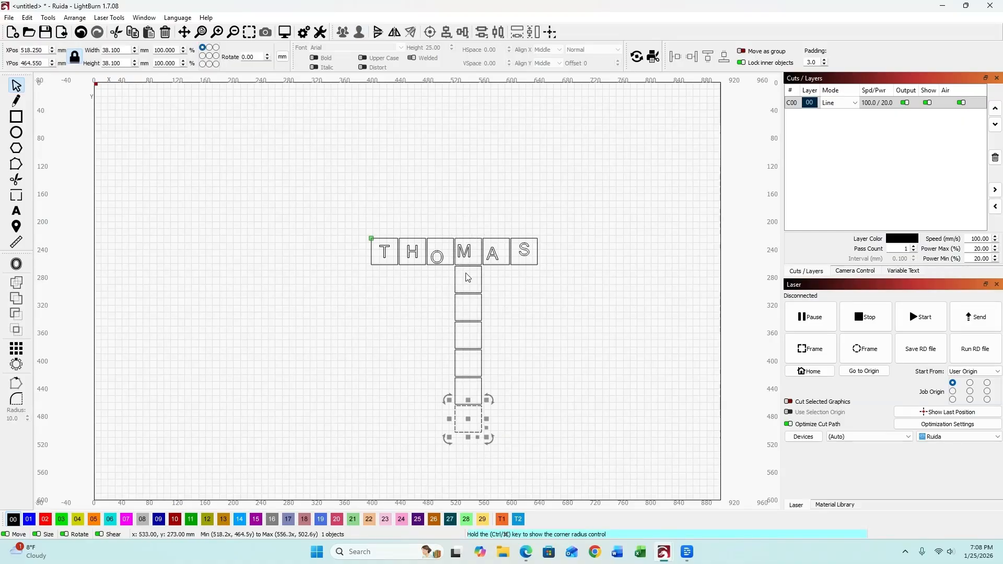
{"action": "left_click", "coordinate": [16, 211]}
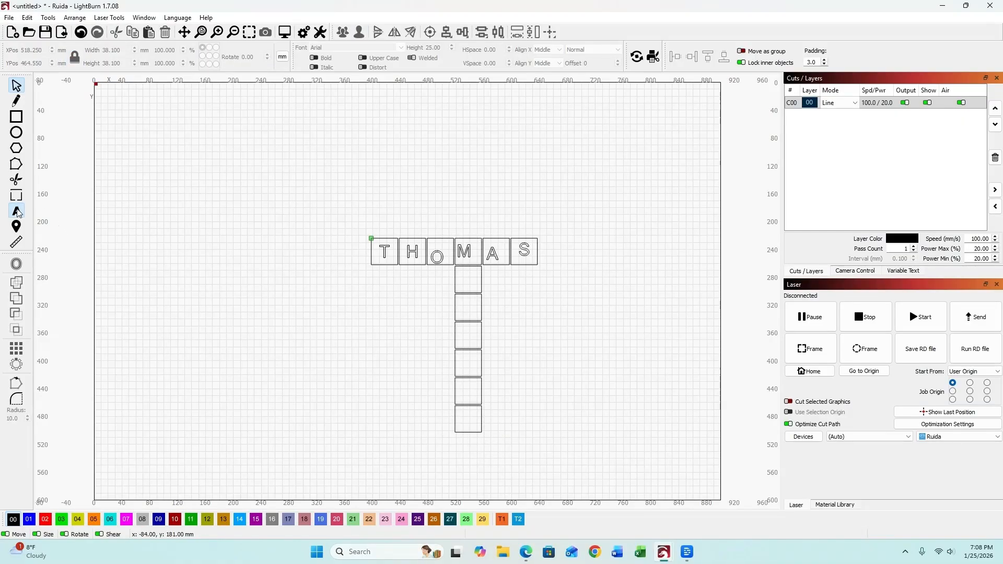
{"action": "left_click", "coordinate": [462, 290]}
{"action": "type", "text": "A"}
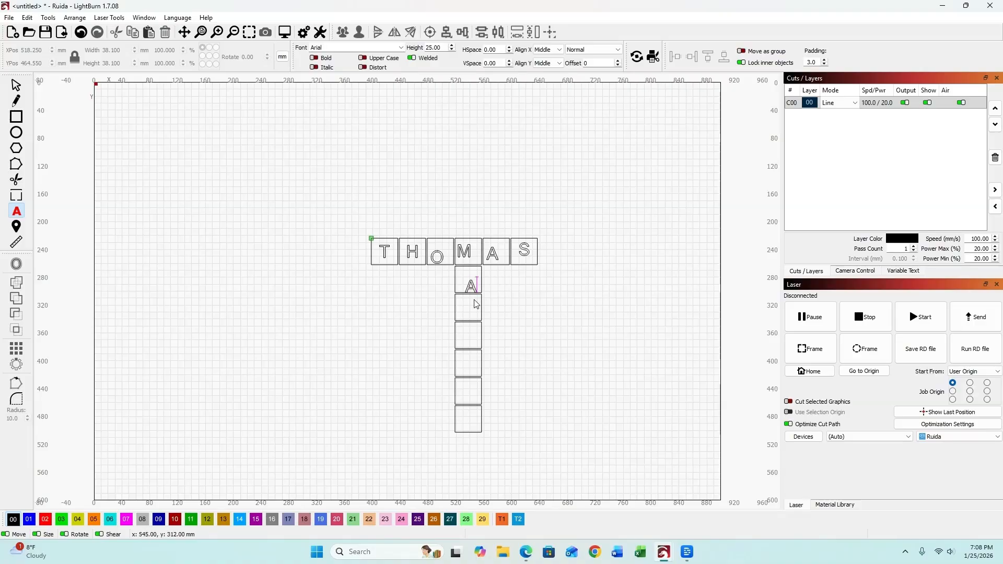
{"action": "key", "text": "Return"}
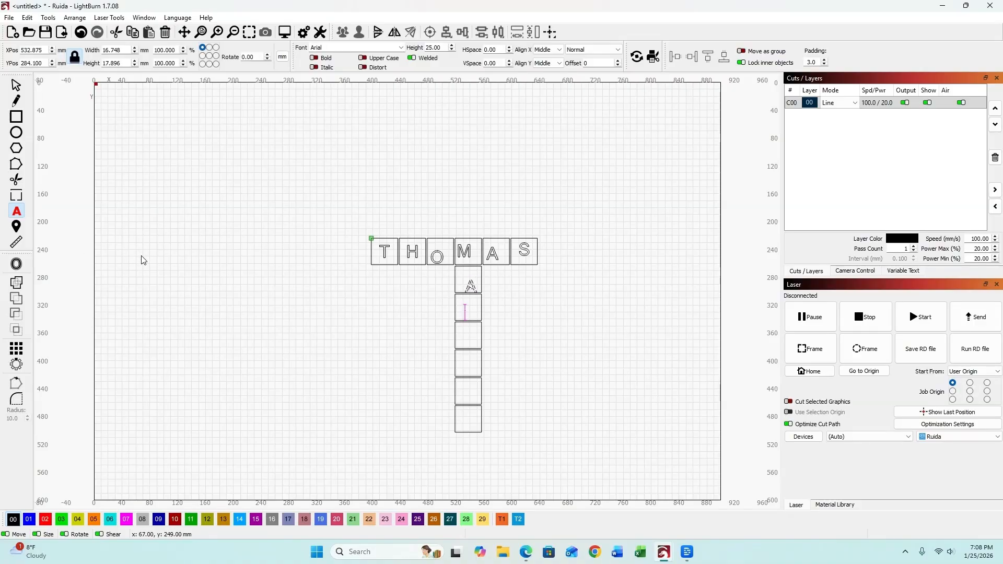
{"action": "type", "text": "T"}
{"action": "key", "text": "Return"}
{"action": "type", "text": "T"}
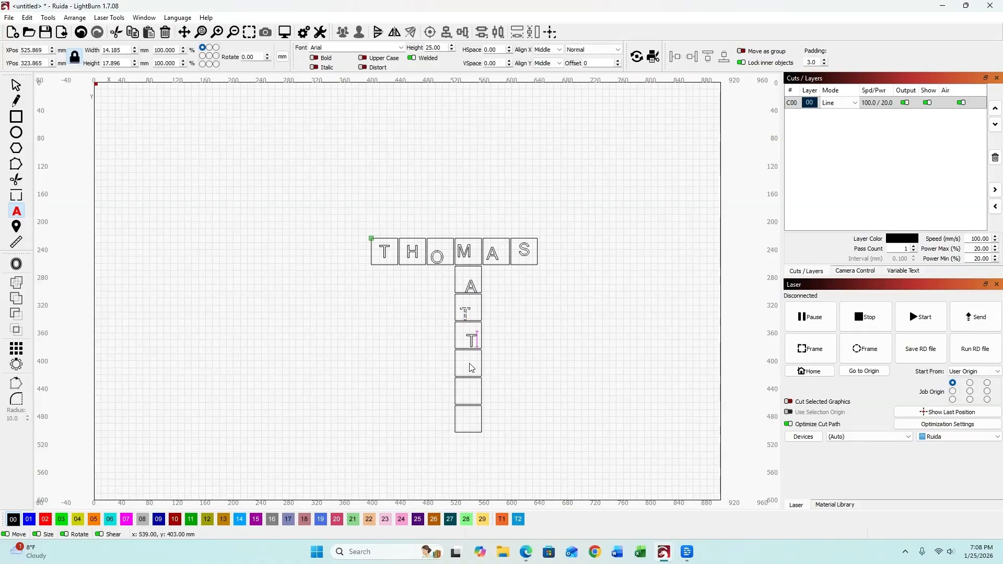
{"action": "key", "text": "Return"}
{"action": "type", "text": "H"}
{"action": "key", "text": "Return"}
{"action": "type", "text": "E"}
{"action": "key", "text": "Return"}
{"action": "type", "text": "W"}
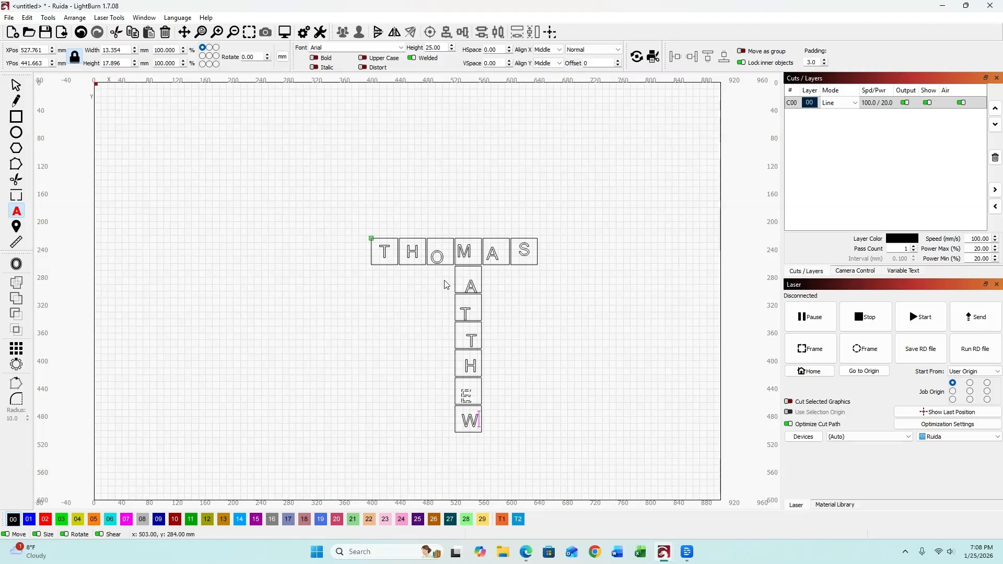
Select the whole letter cross and add an outward, round-cornered 3 mm offset outline.
{"action": "left_click", "coordinate": [534, 443]}
{"action": "left_click", "coordinate": [18, 87]}
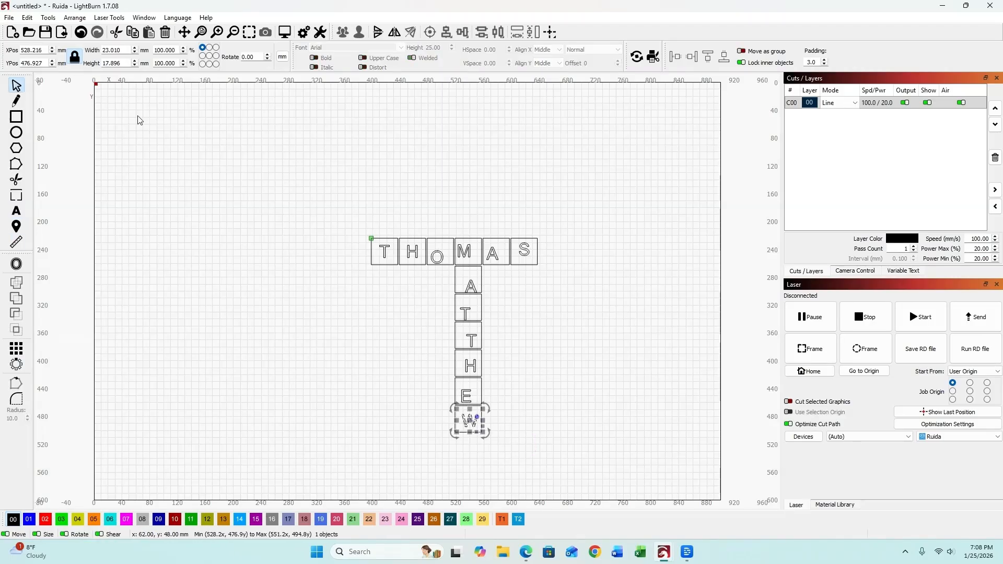
{"action": "left_click_drag", "start_coordinate": [540, 463], "coordinate": [294, 228]}
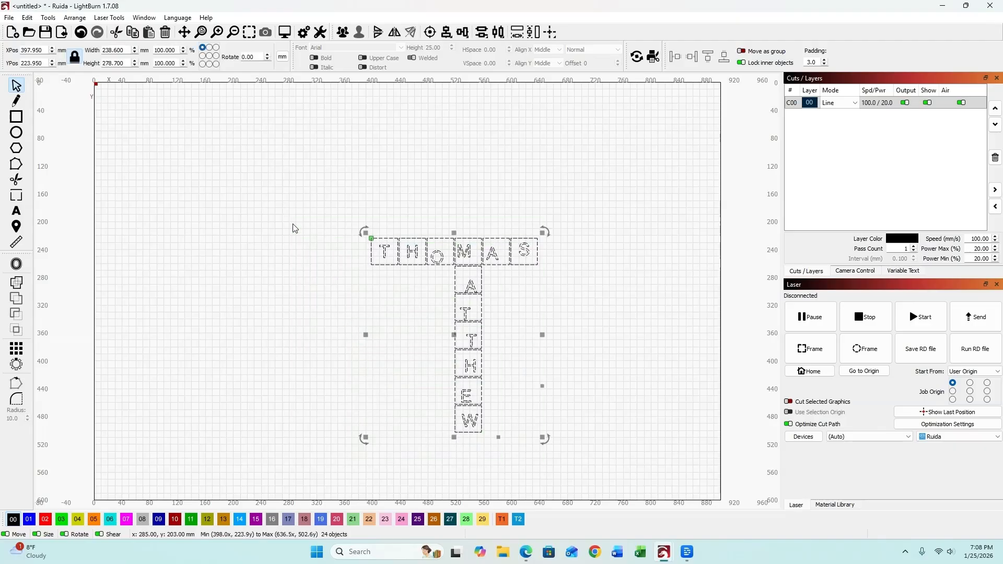
{"action": "left_click", "coordinate": [17, 265]}
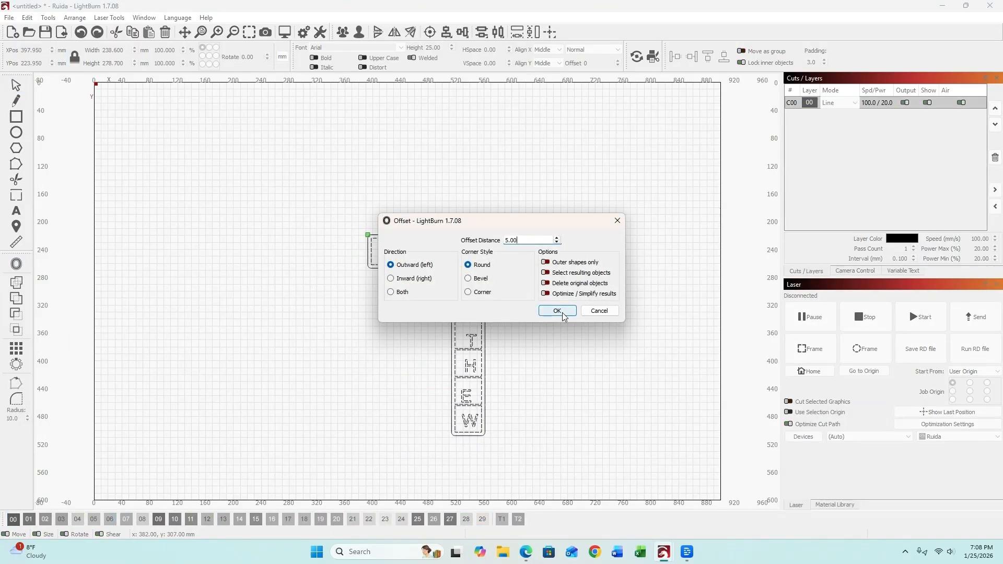
{"action": "left_click", "coordinate": [556, 243]}
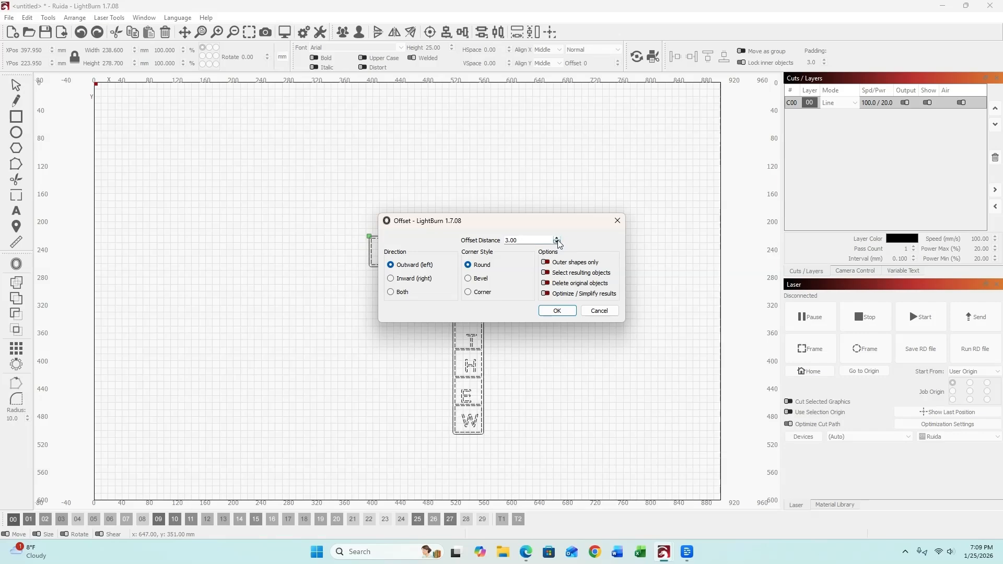
{"action": "left_click", "coordinate": [557, 310]}
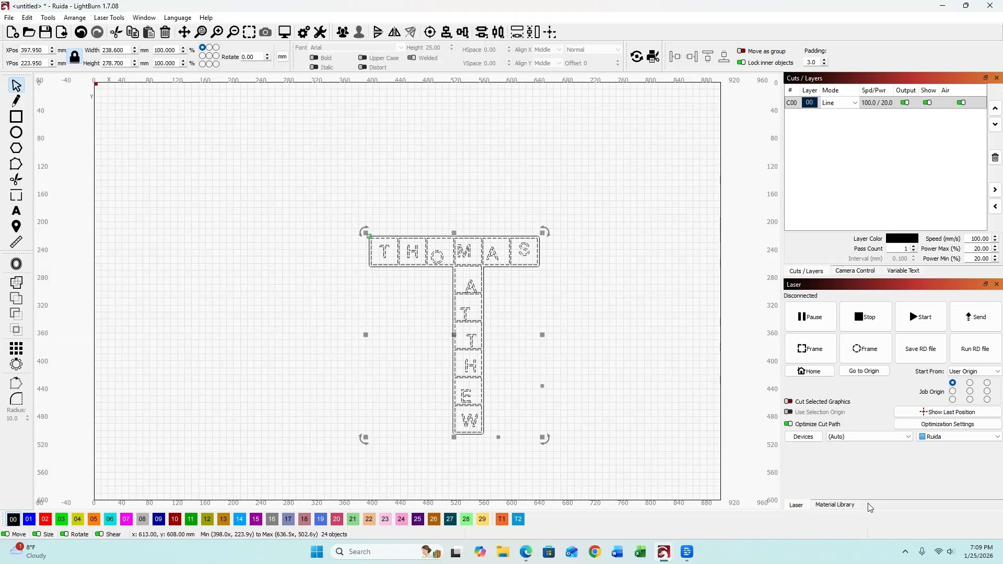
Delete the letter cross, then draw a rectangle with an ellipse to its right.
{"action": "key", "text": "Delete"}
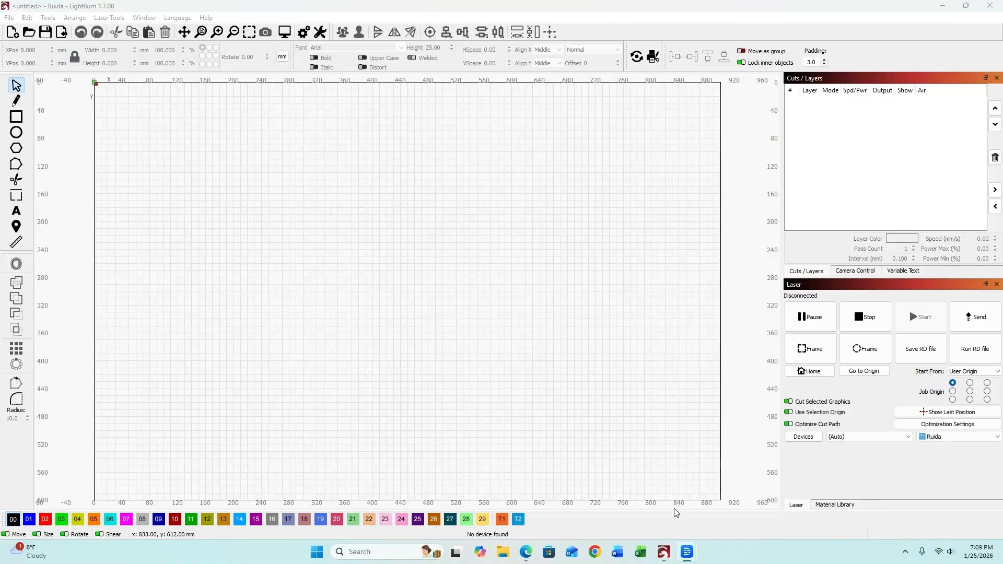
{"action": "key", "text": "ctrl+r"}
{"action": "left_click_drag", "start_coordinate": [119, 127], "coordinate": [225, 207]}
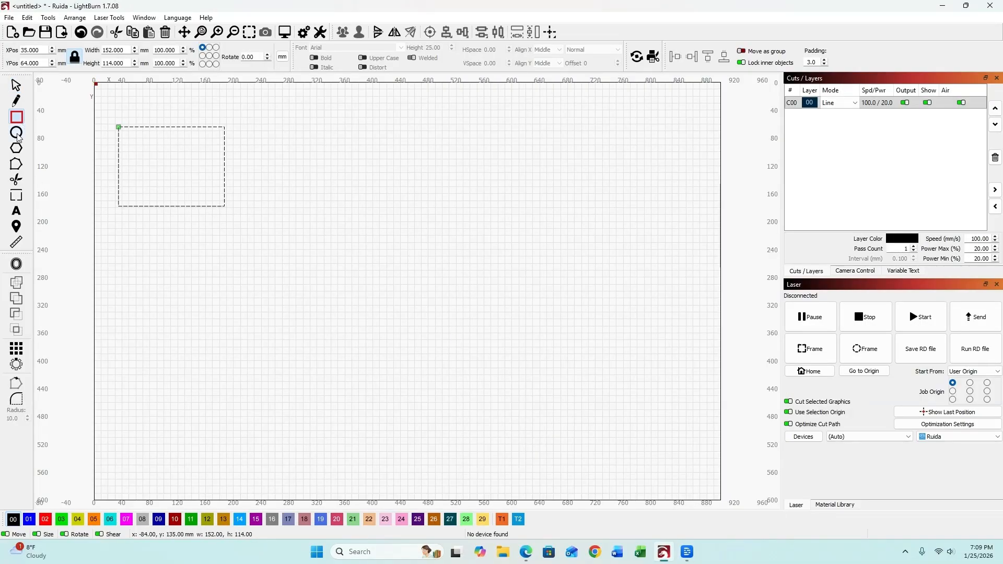
{"action": "key", "text": "ctrl+e"}
{"action": "left_click_drag", "start_coordinate": [279, 161], "coordinate": [398, 225]}
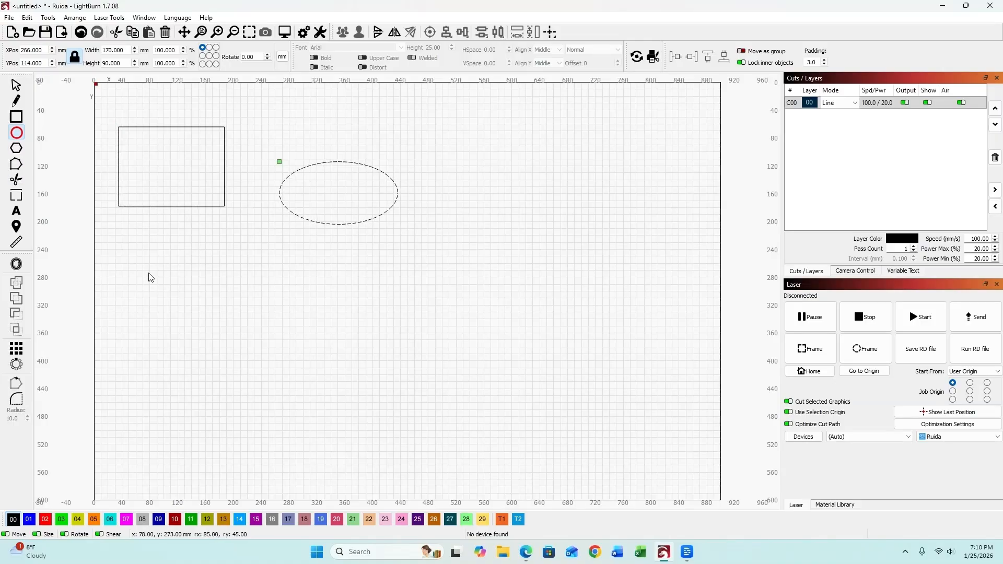
Add a hexagon below the rectangle and a tall rectangle right of the hexagon.
{"action": "left_click", "coordinate": [17, 149]}
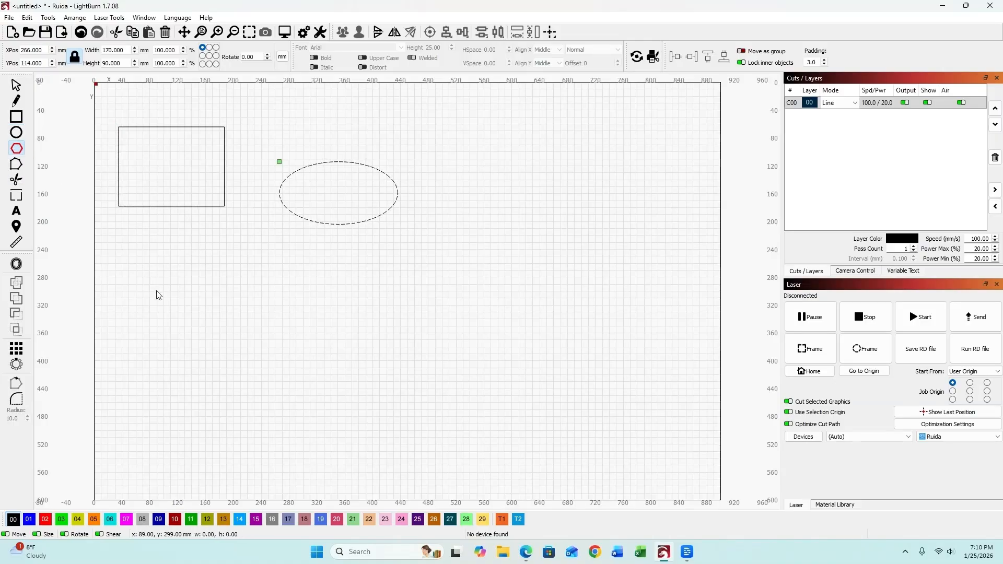
{"action": "left_click_drag", "start_coordinate": [187, 288], "coordinate": [332, 413]}
{"action": "key", "text": "ctrl+r"}
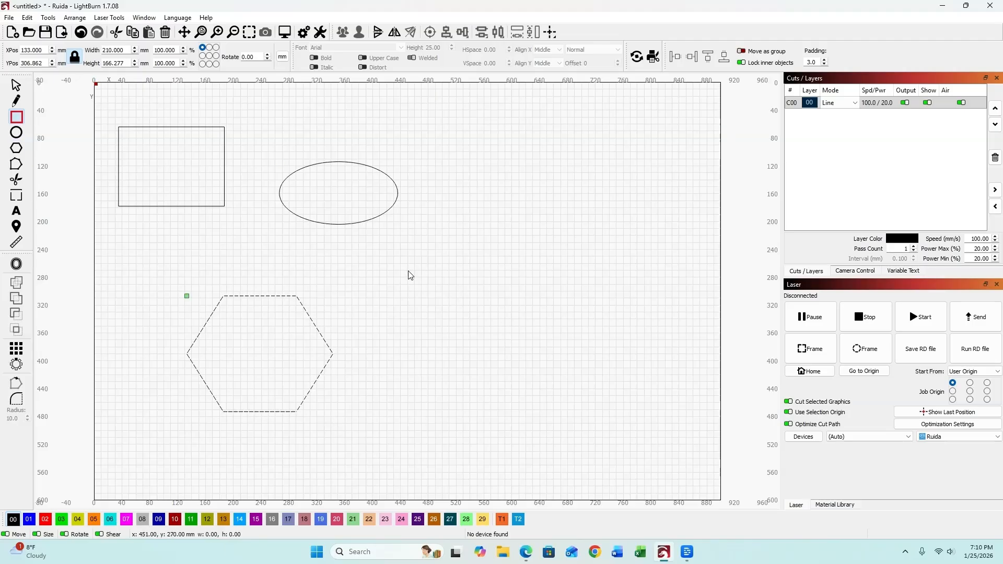
{"action": "left_click_drag", "start_coordinate": [409, 270], "coordinate": [505, 389]}
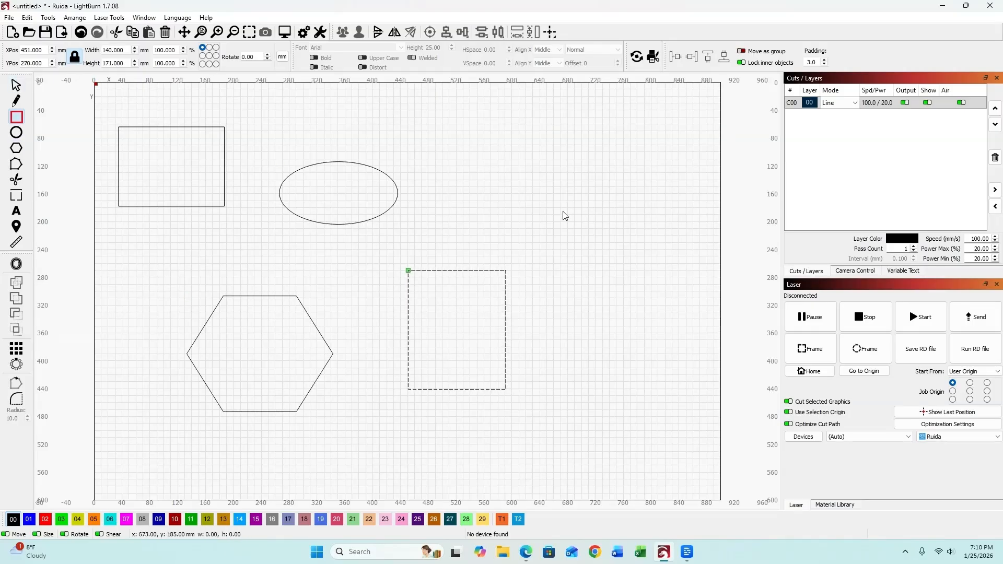
{"action": "left_click", "coordinate": [16, 85]}
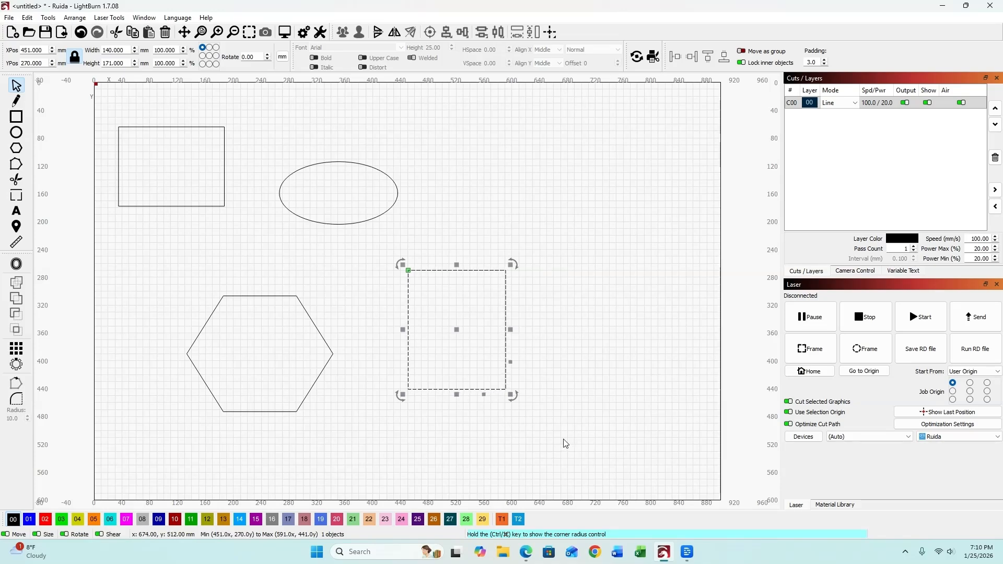
{"action": "left_click", "coordinate": [572, 327]}
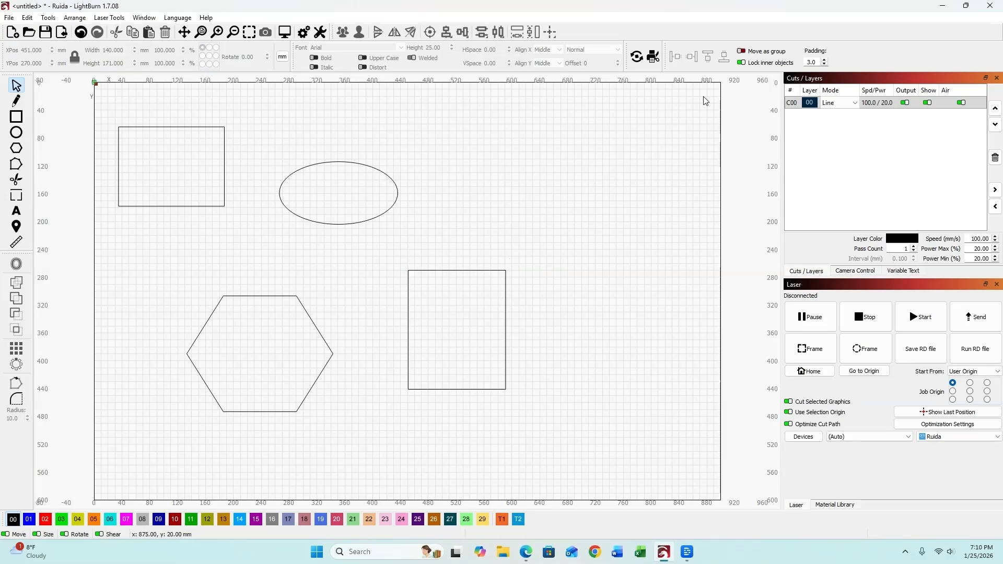
{"action": "left_click", "coordinate": [742, 51]}
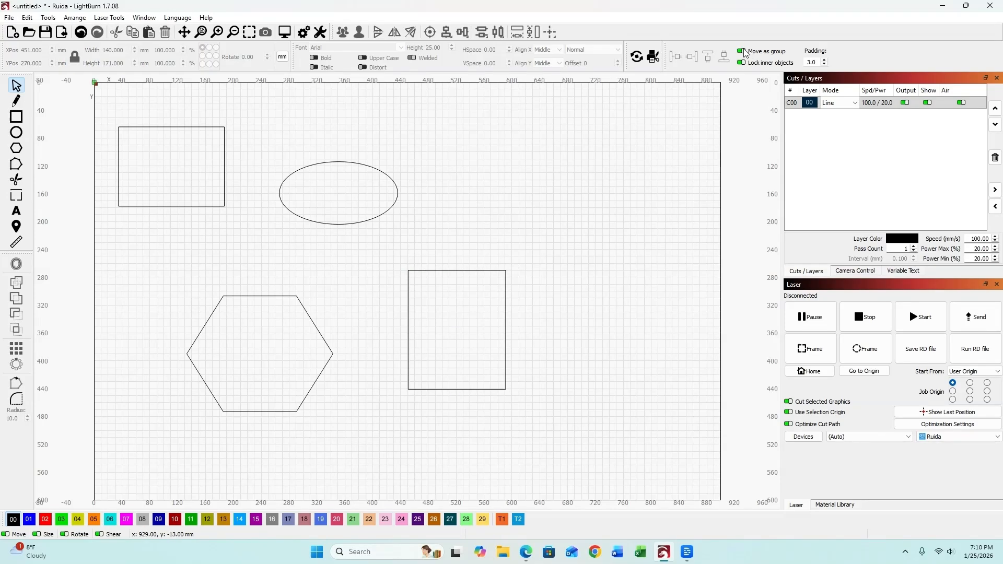
Turn off group moving, select all four shapes and dock them left and up.
{"action": "left_click", "coordinate": [741, 52]}
{"action": "left_click_drag", "start_coordinate": [556, 432], "coordinate": [139, 191]}
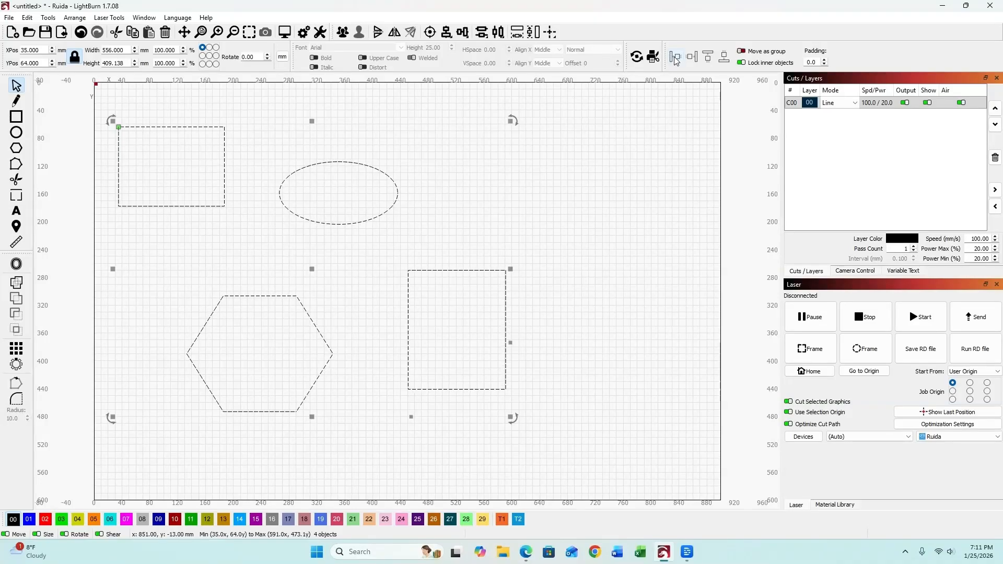
{"action": "left_click", "coordinate": [677, 60]}
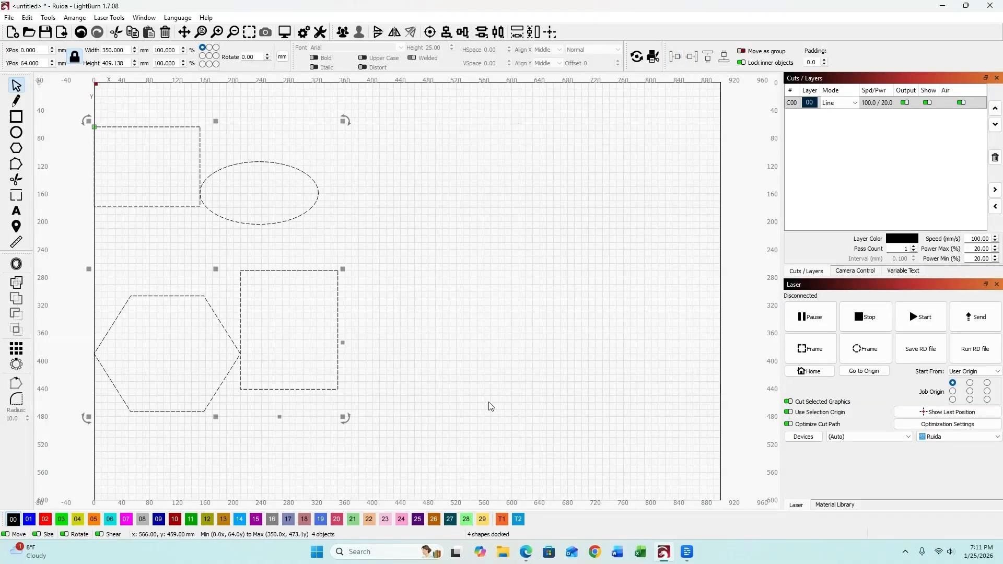
{"action": "left_click", "coordinate": [710, 61]}
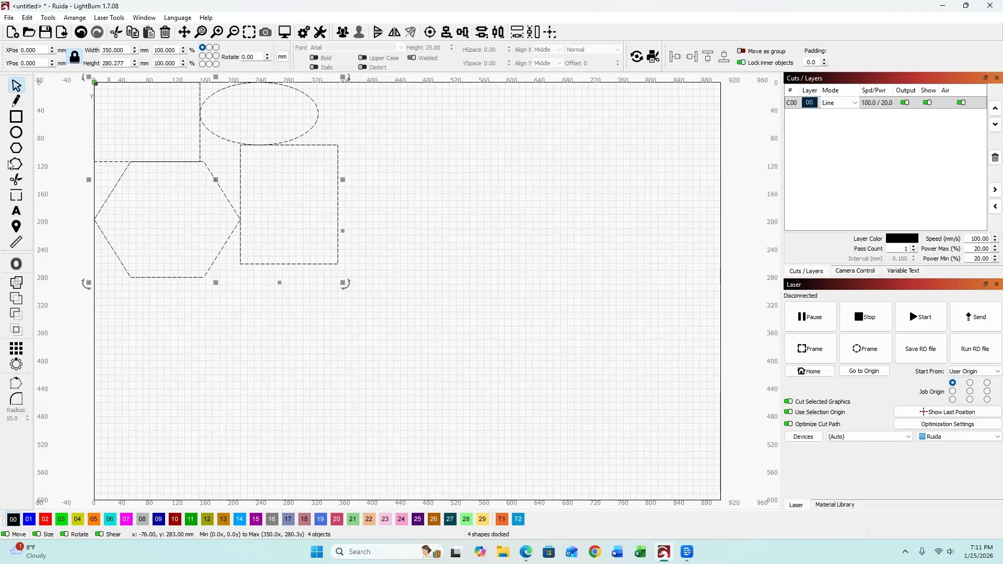
Undo that docking and re-dock the shapes left and up with 3 mm padding.
{"action": "left_click", "coordinate": [81, 35]}
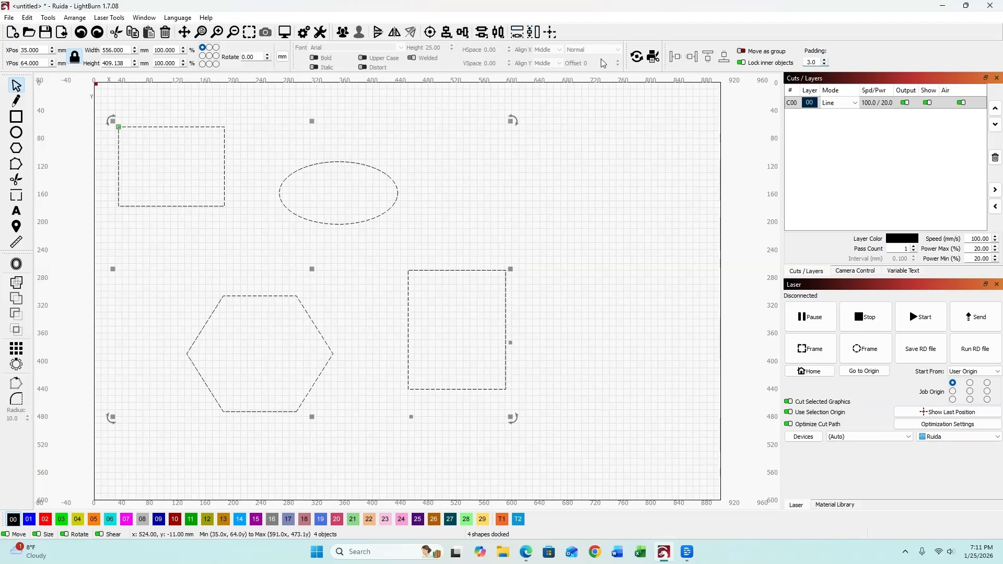
{"action": "left_click", "coordinate": [675, 57]}
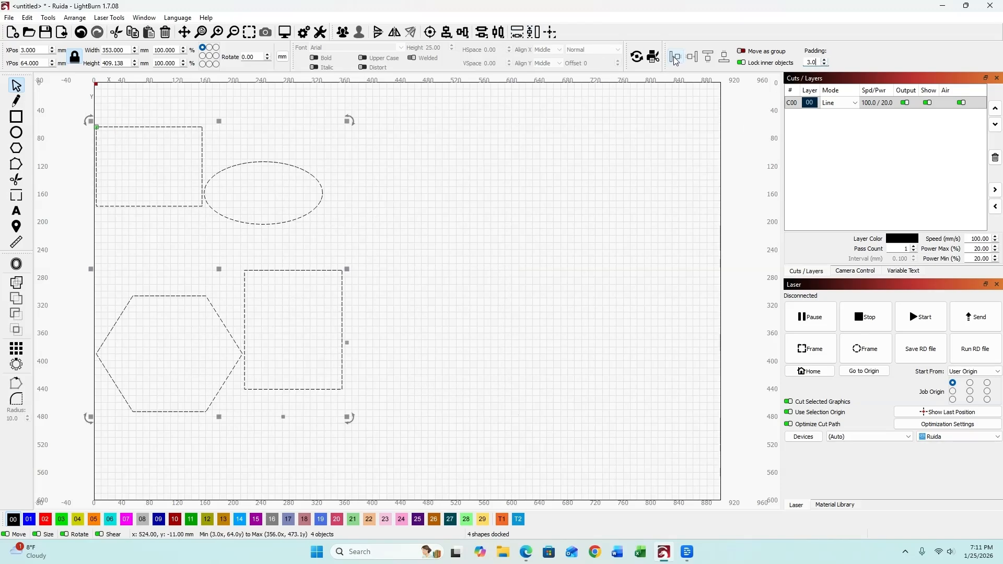
{"action": "left_click", "coordinate": [708, 58]}
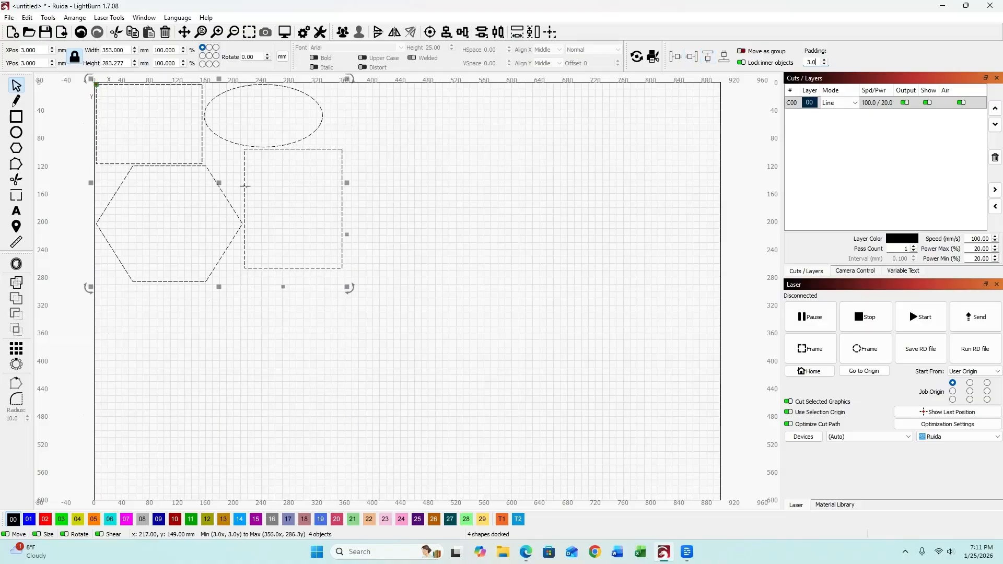